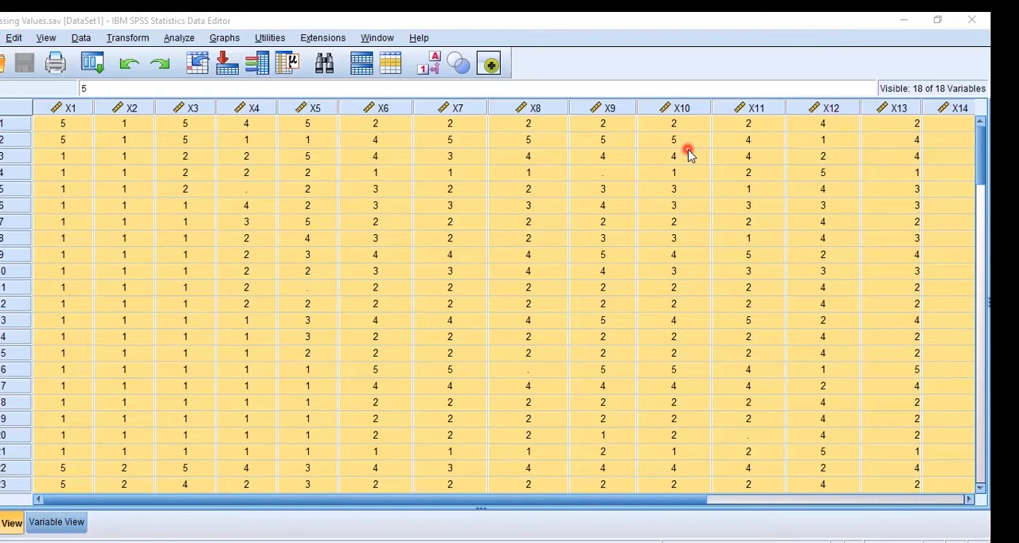
Inspect the data for missing values, checking the empty cells in X4, X5, X8 and X11
click(690, 154)
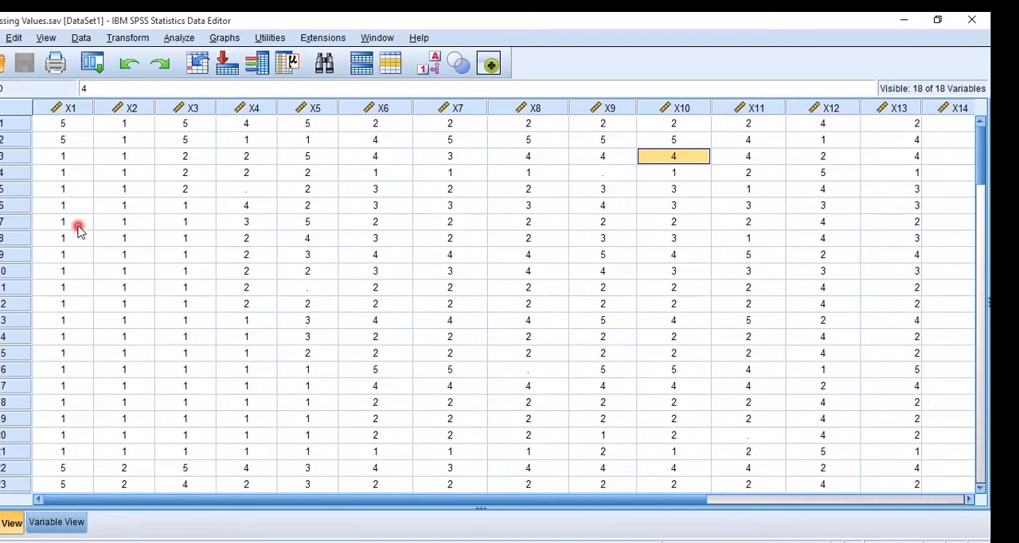
click(62, 109)
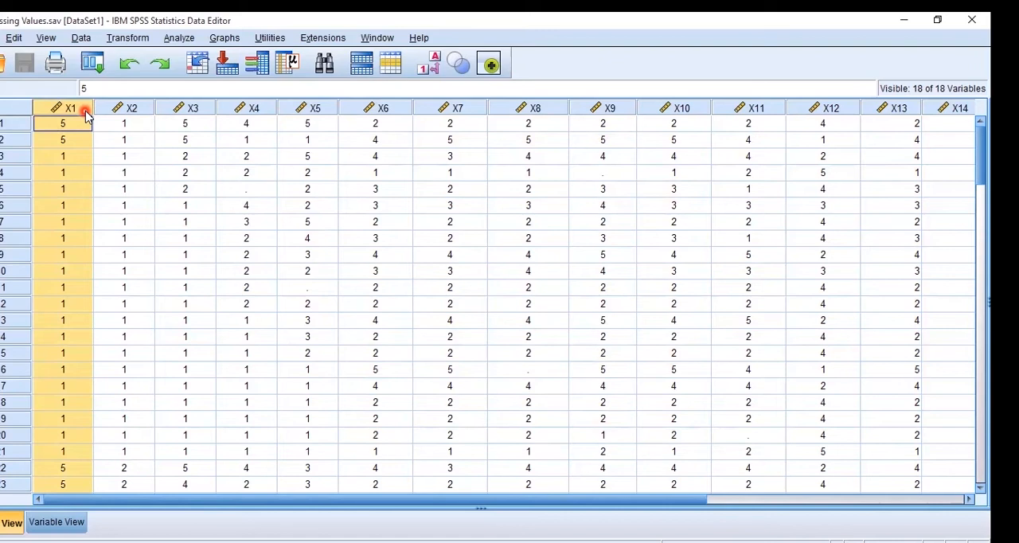
click(246, 191)
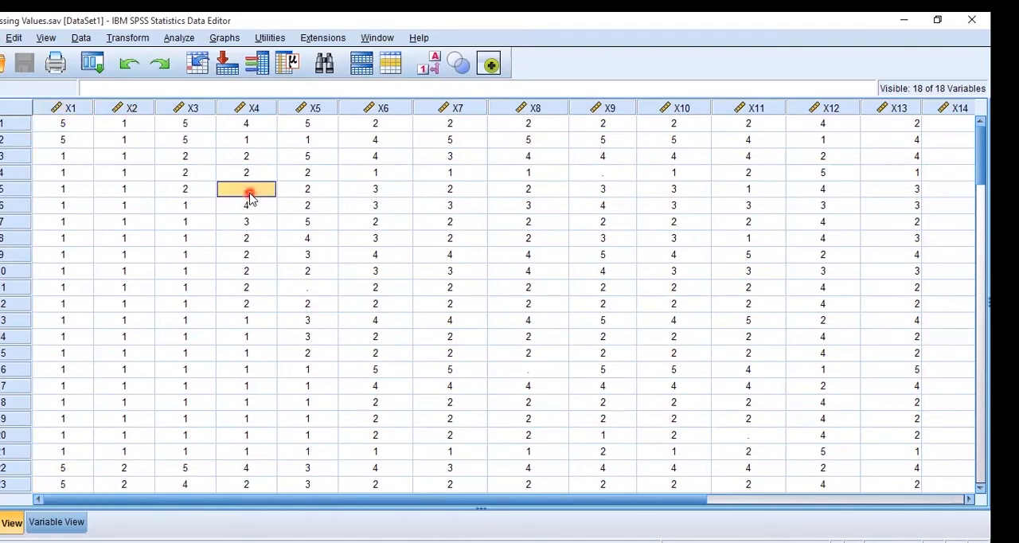
click(290, 286)
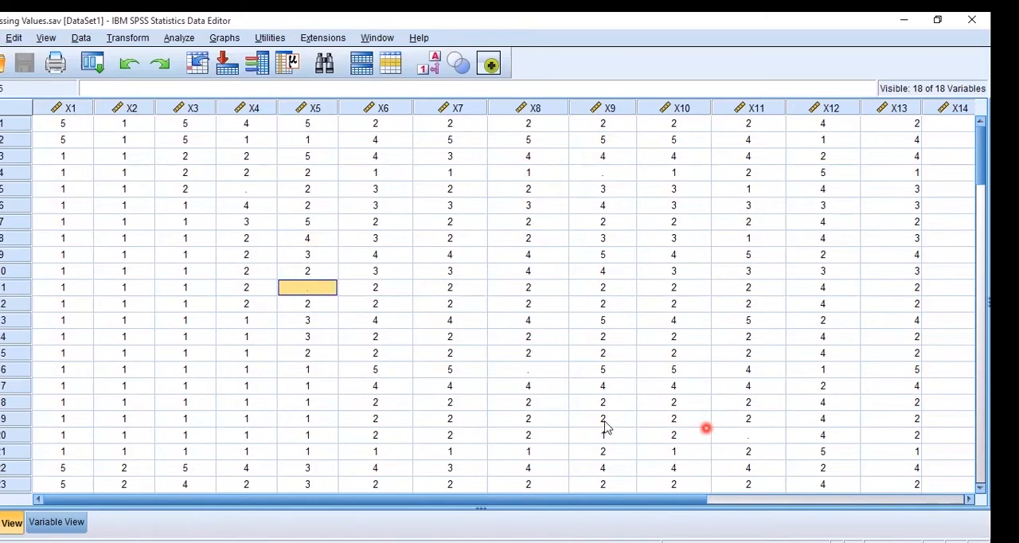
click(493, 366)
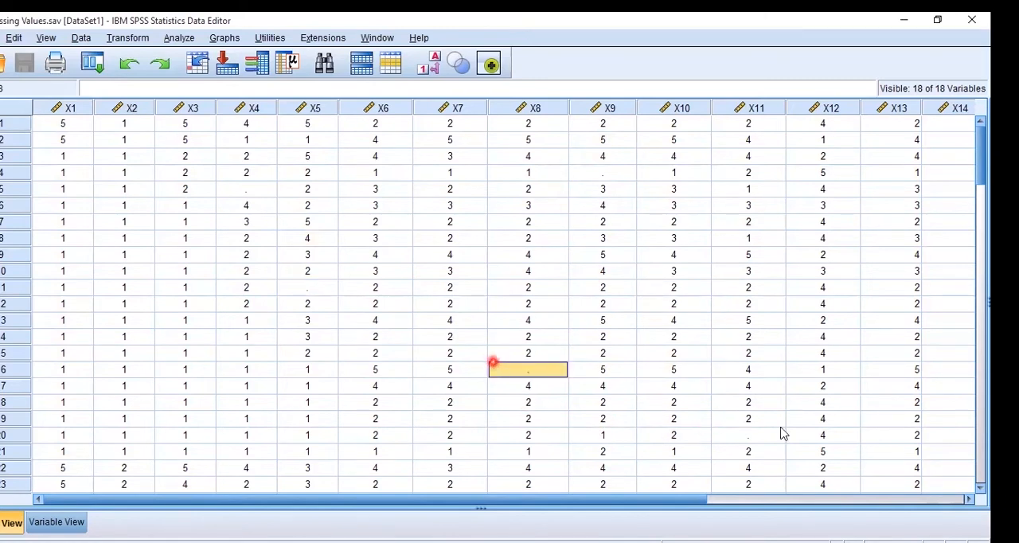
click(750, 438)
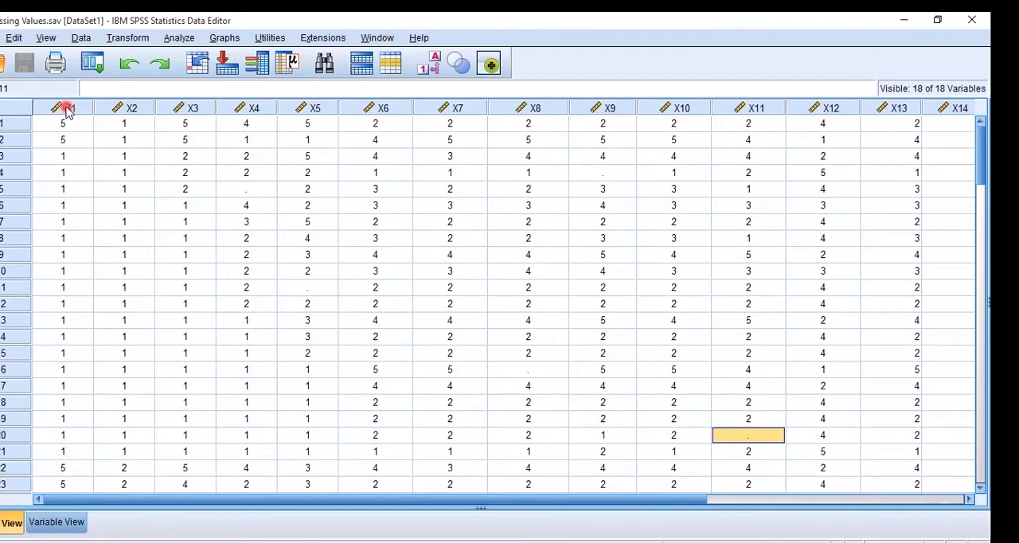
Sort the cases by X1 in ascending order and check that column for missing values
click(68, 112)
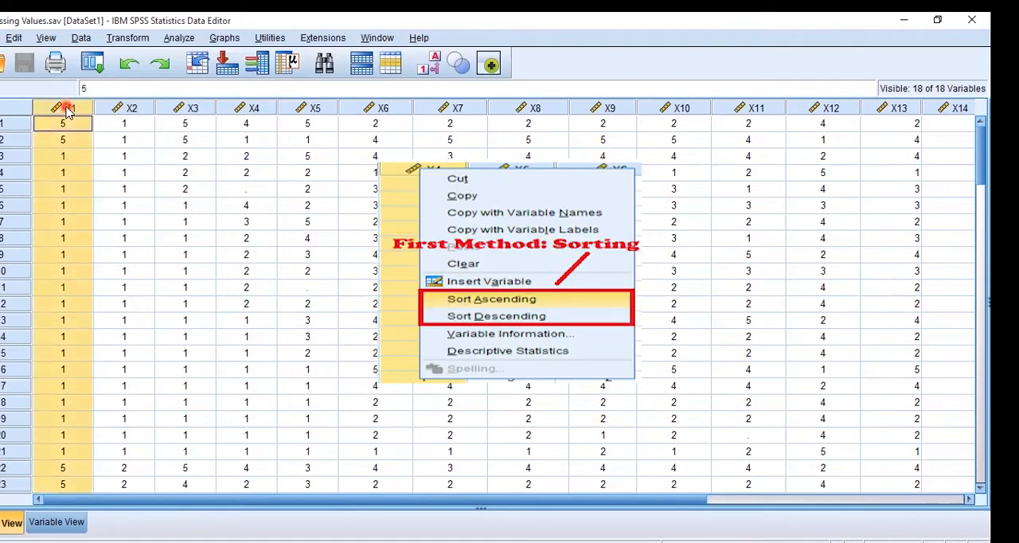
right_click(68, 111)
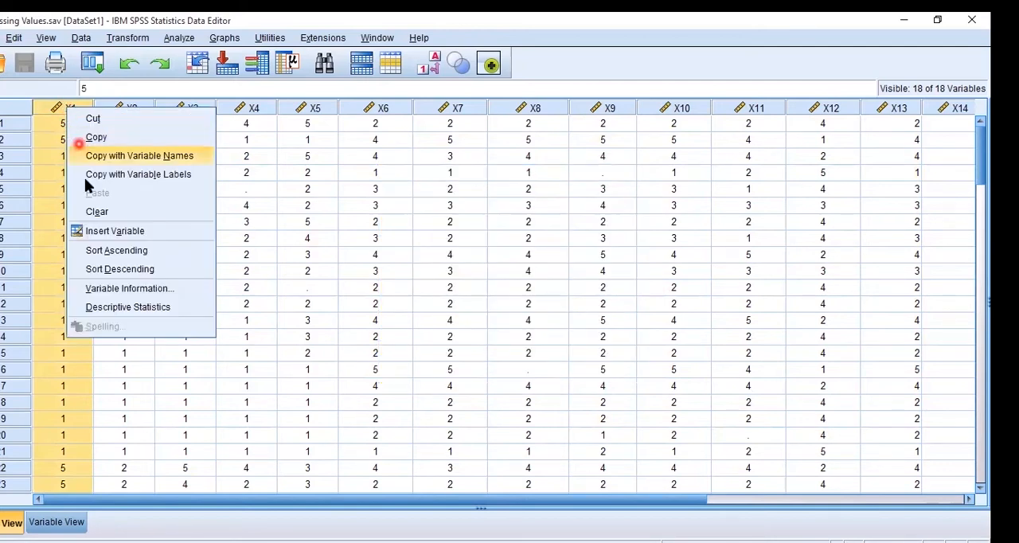
click(112, 251)
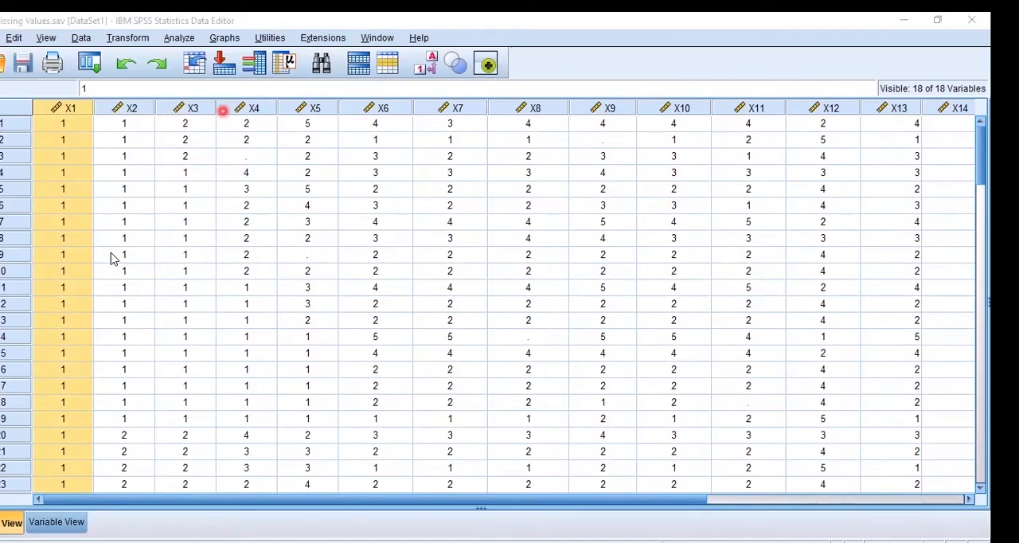
click(66, 205)
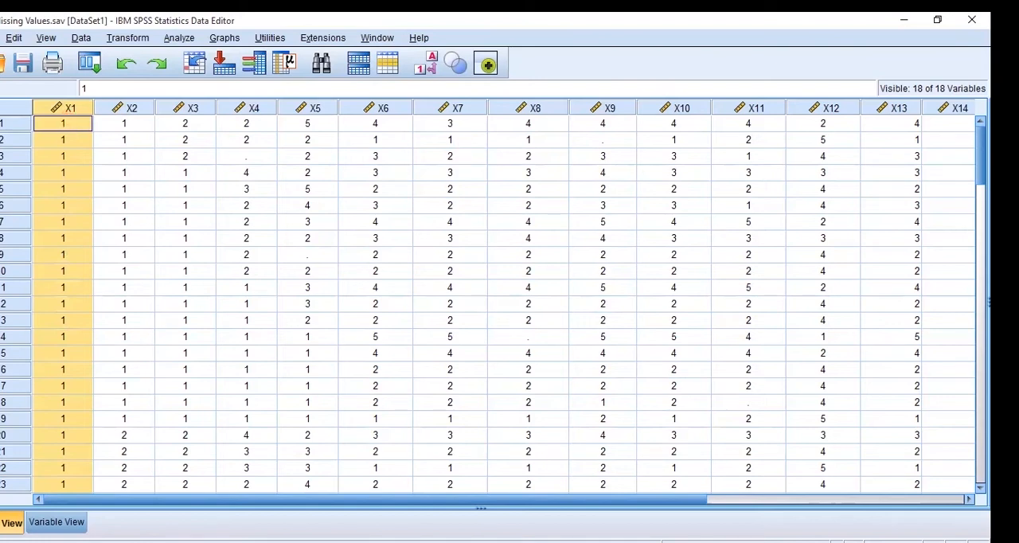
drag(982, 149, 980, 362)
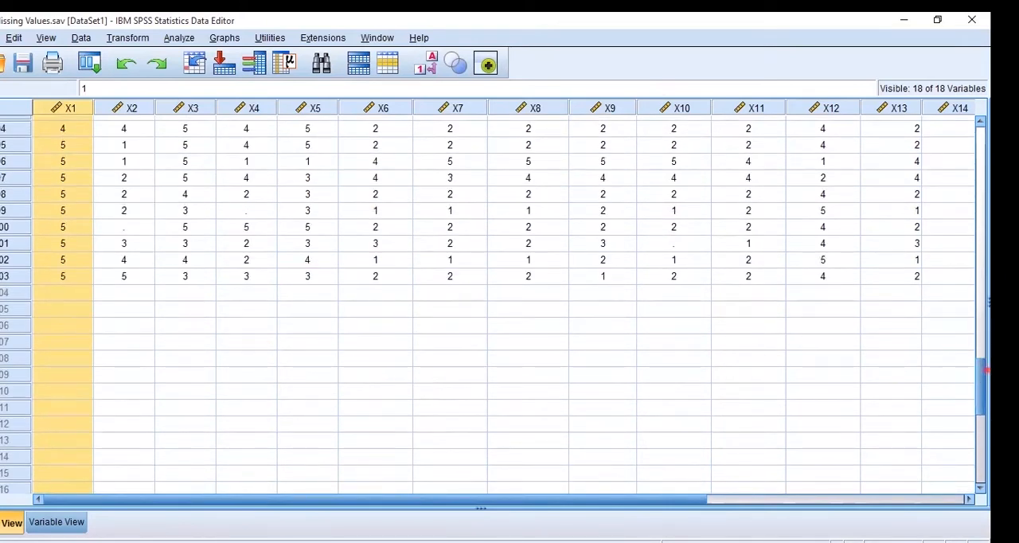
drag(981, 367, 980, 189)
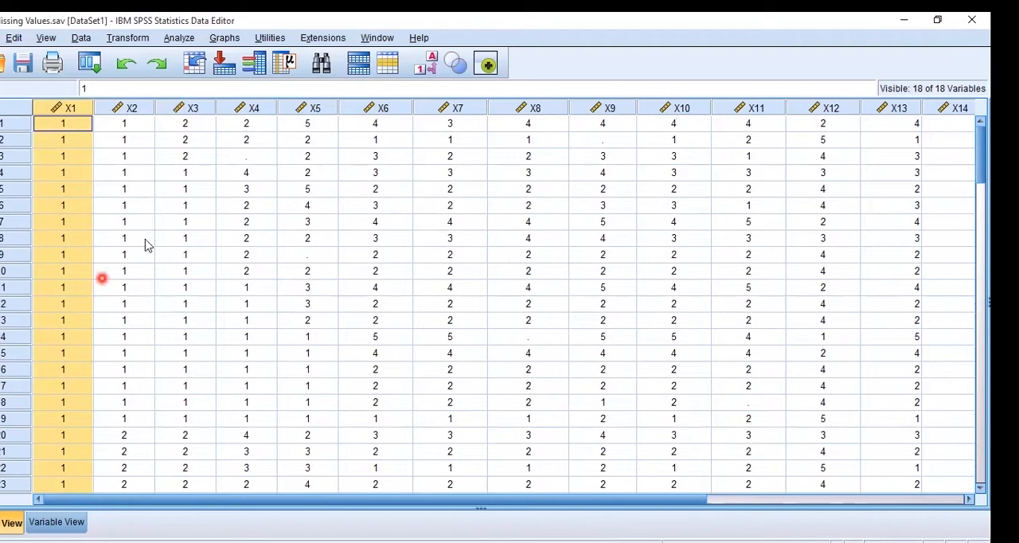
Sort the cases by X4 in ascending order and select the missing cells grouped at the start of that column
click(247, 156)
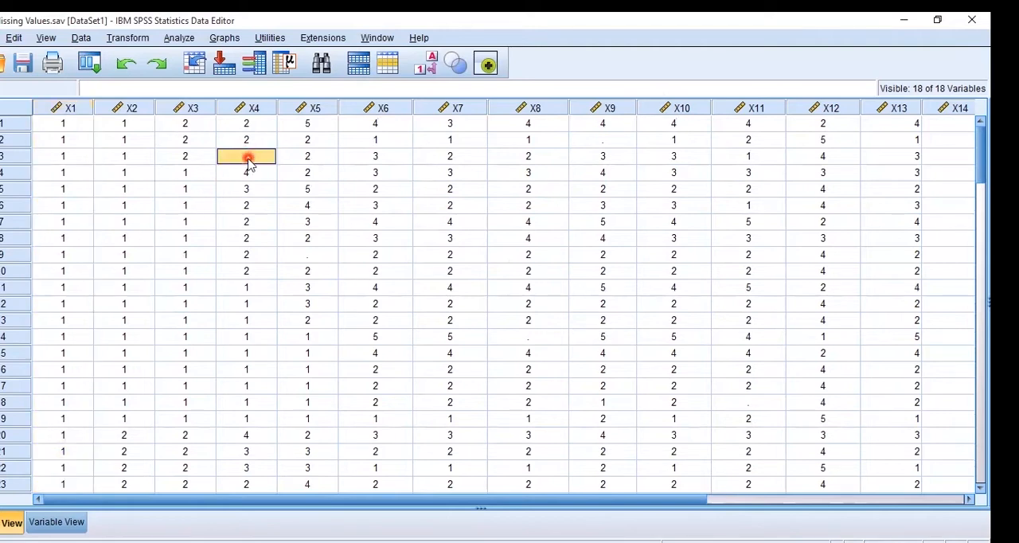
click(253, 109)
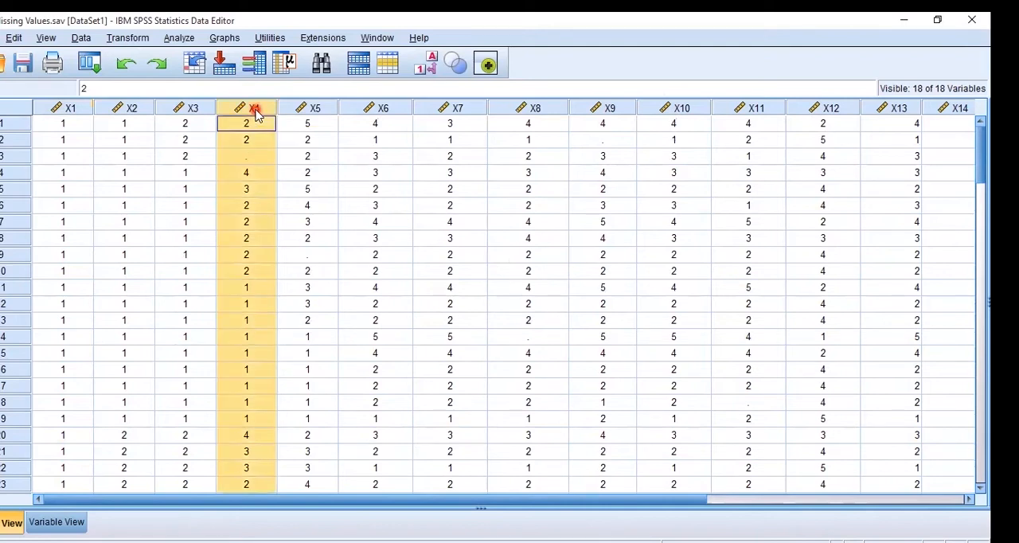
right_click(255, 113)
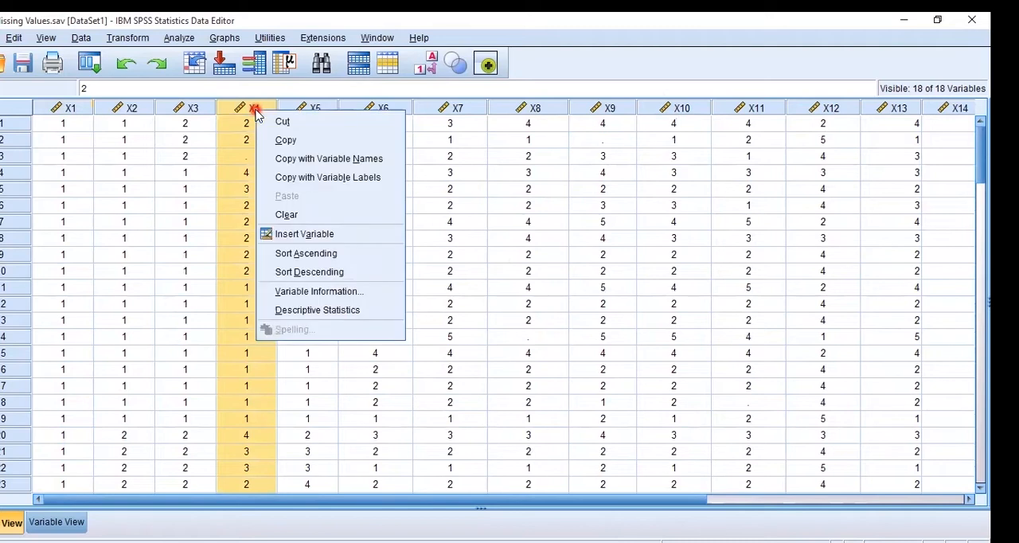
click(296, 254)
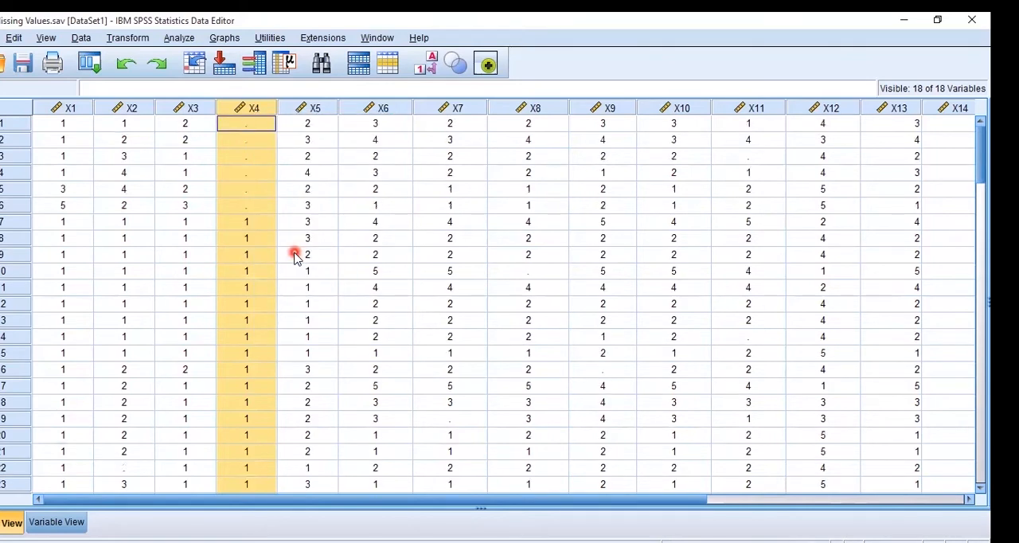
drag(264, 219, 251, 133)
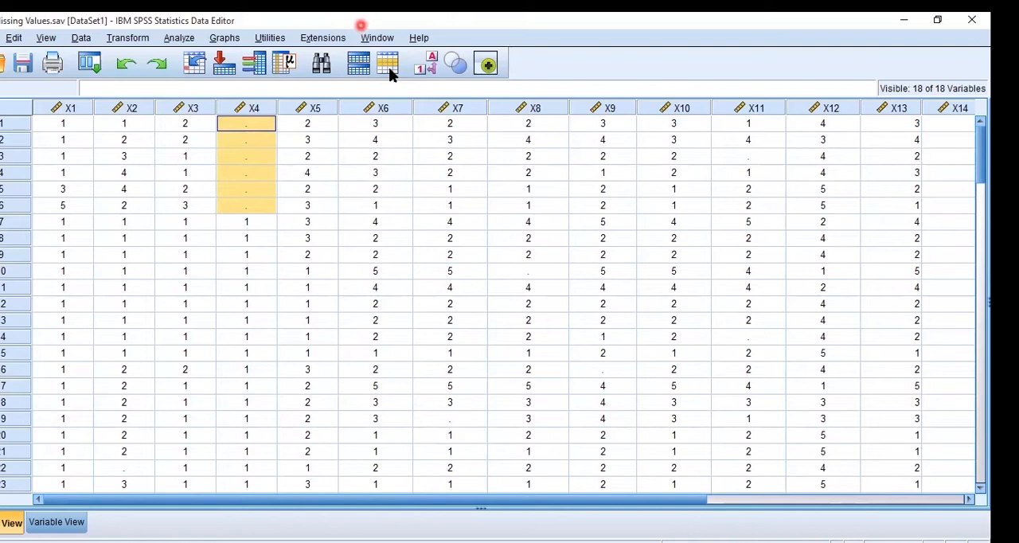
drag(215, 97, 276, 217)
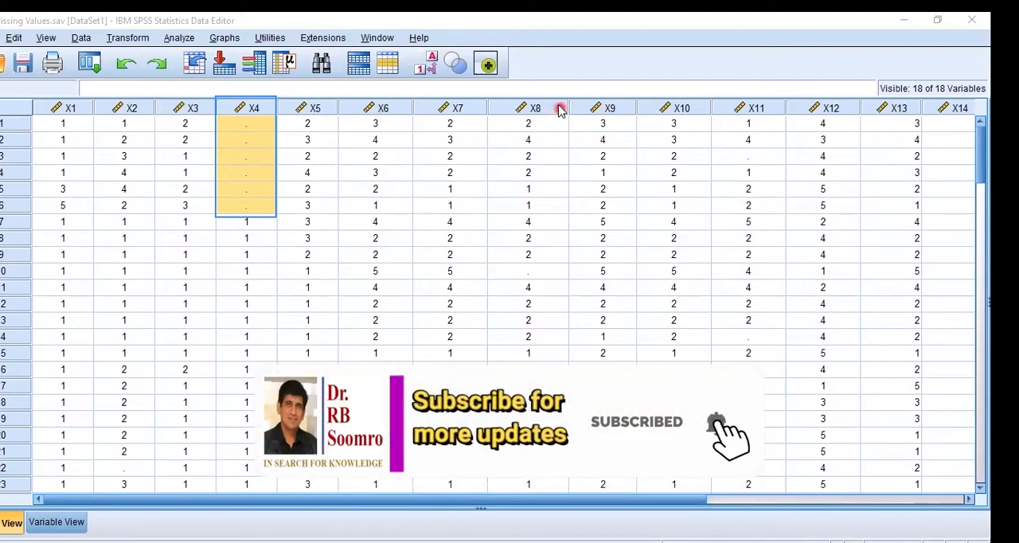
Sort the cases by X8 in ascending order and check the start of that column for missing values
right_click(534, 110)
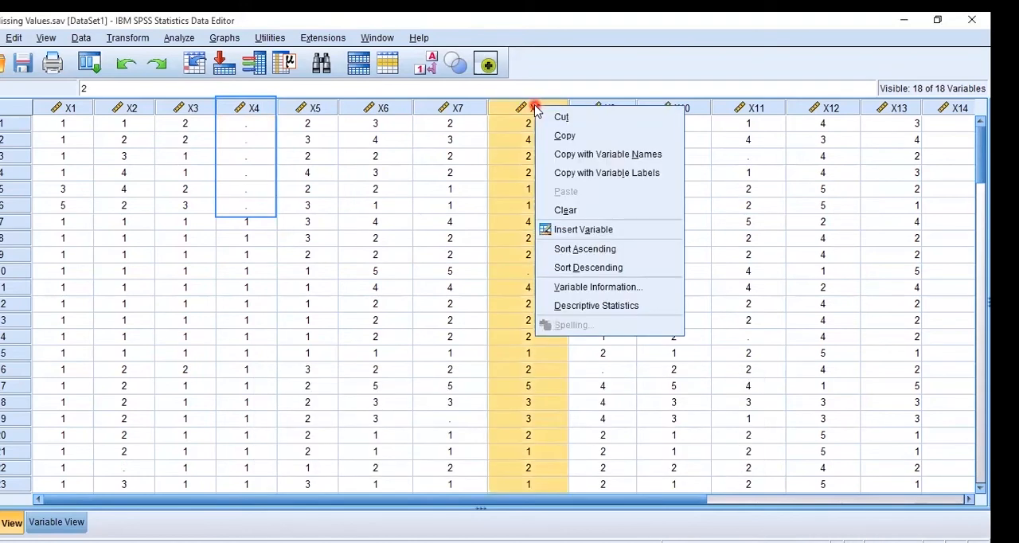
click(588, 253)
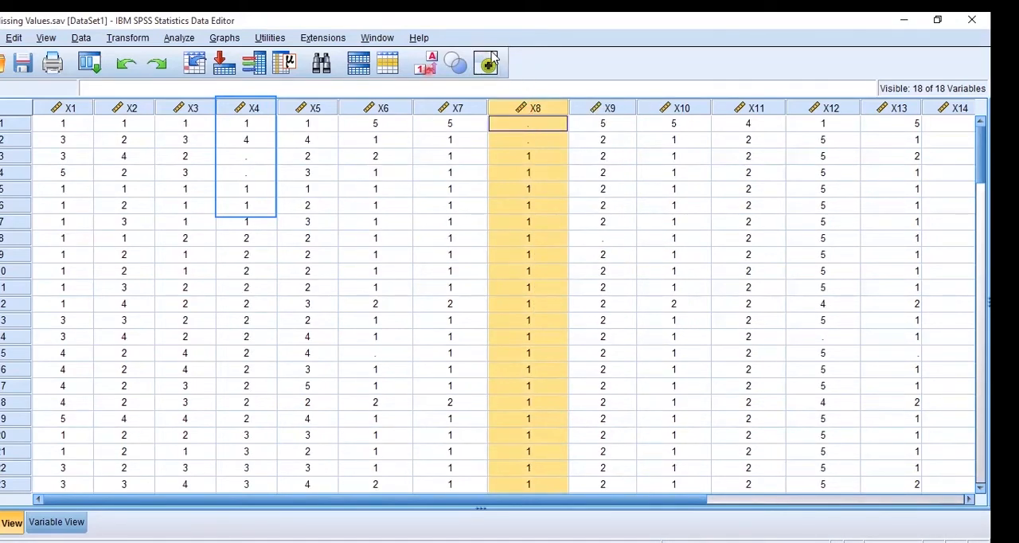
drag(487, 102, 570, 148)
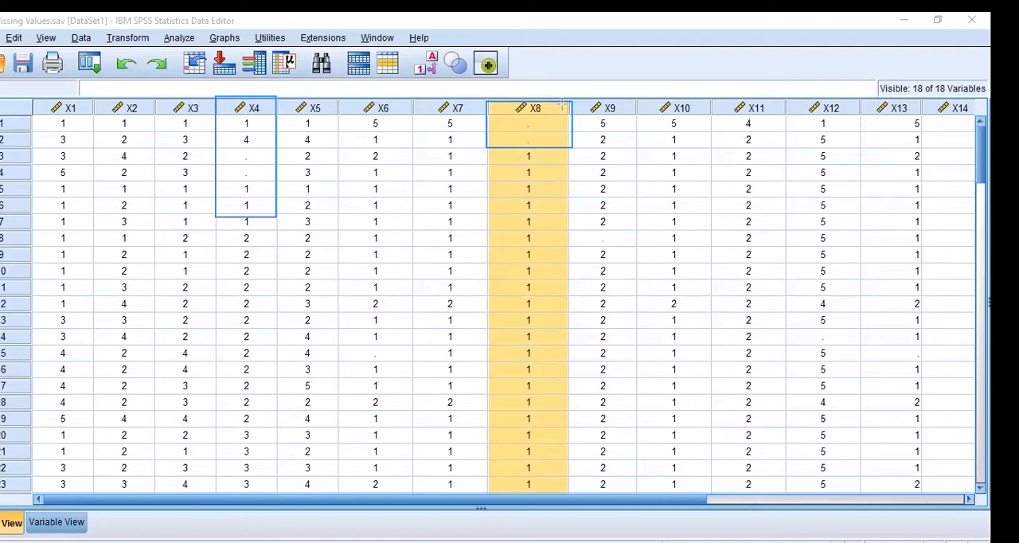
click(440, 175)
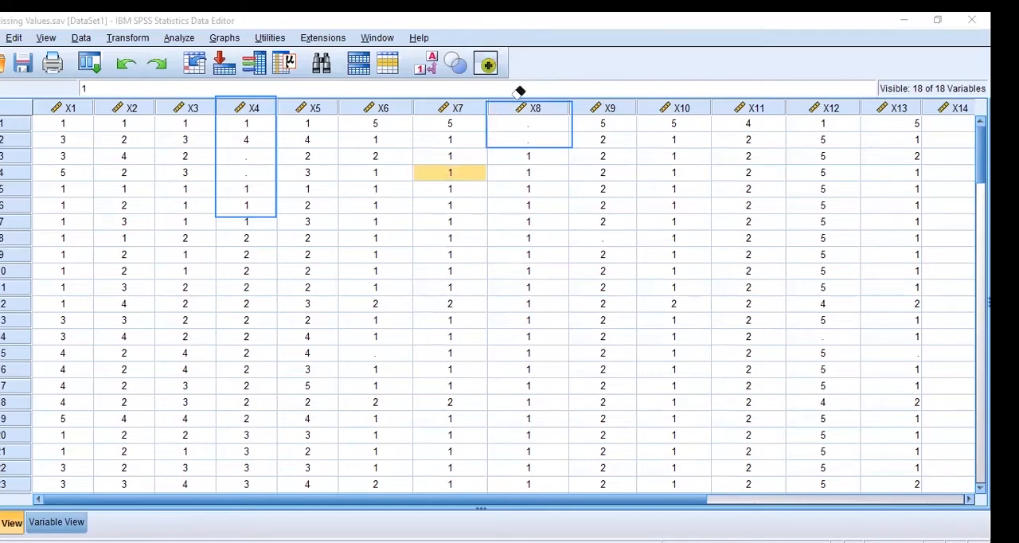
click(494, 102)
click(273, 123)
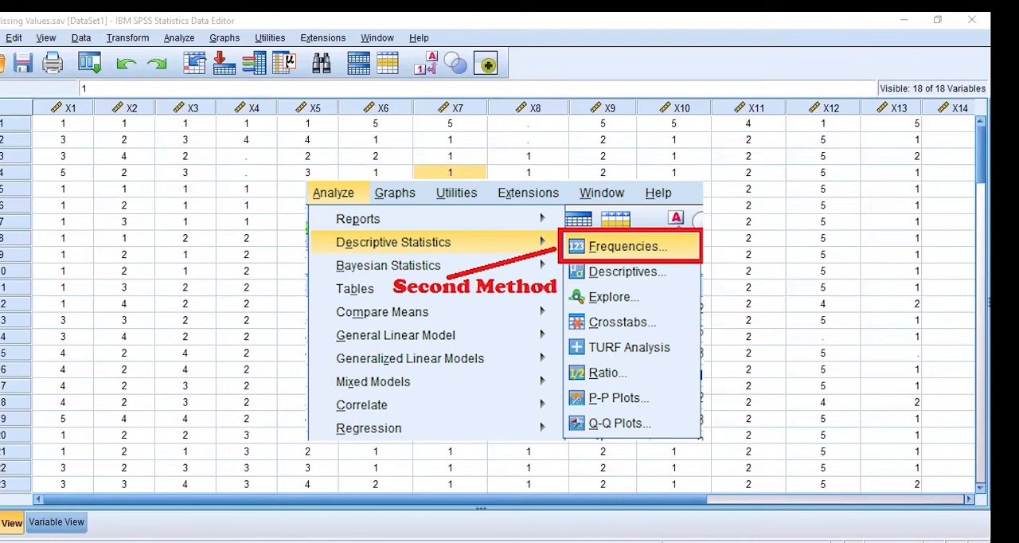
Set up a Frequencies analysis with all variables from the dataset as the analysis variables
click(178, 38)
click(284, 70)
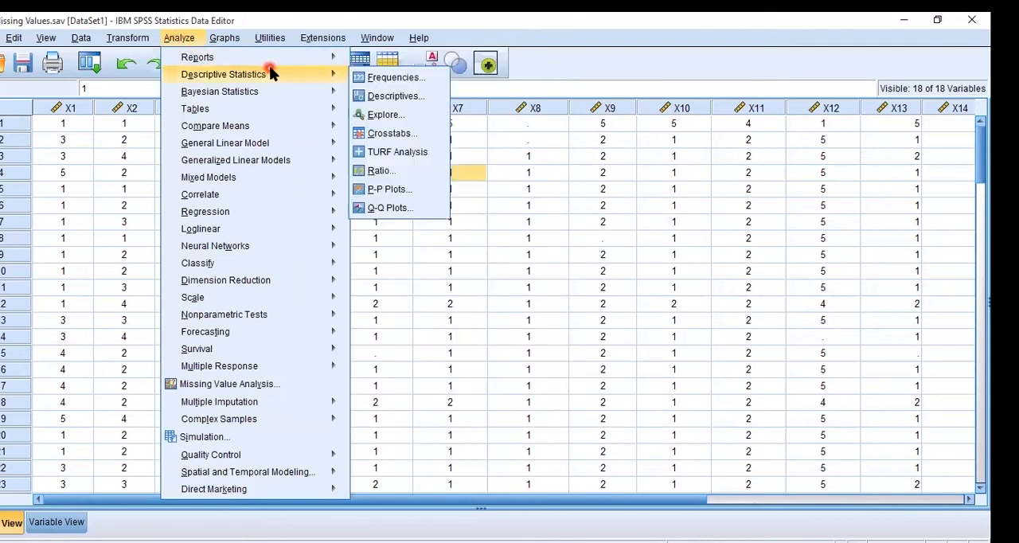
click(435, 80)
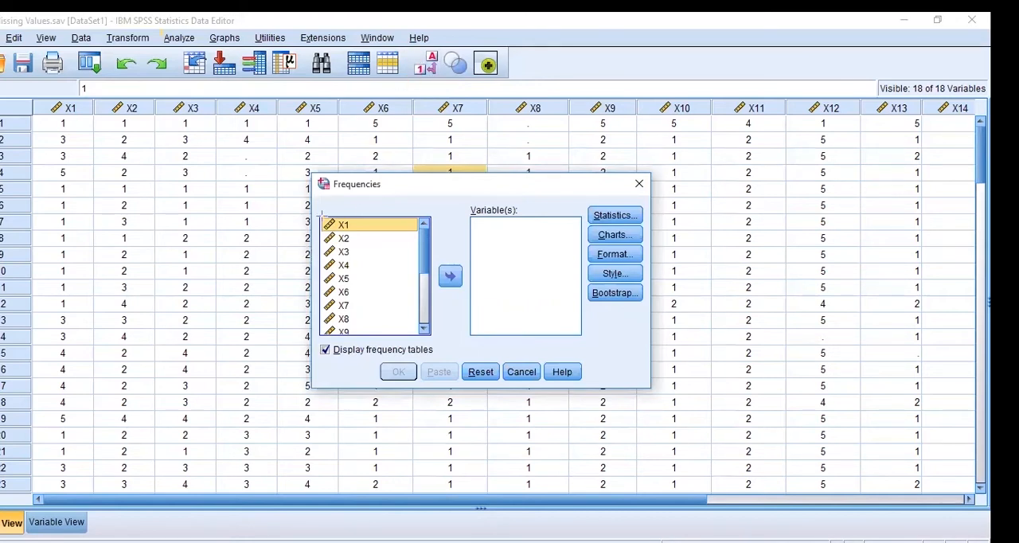
mouse_move(317, 214)
mouse_down()
mouse_move(425, 309)
mouse_move(438, 344)
mouse_up()
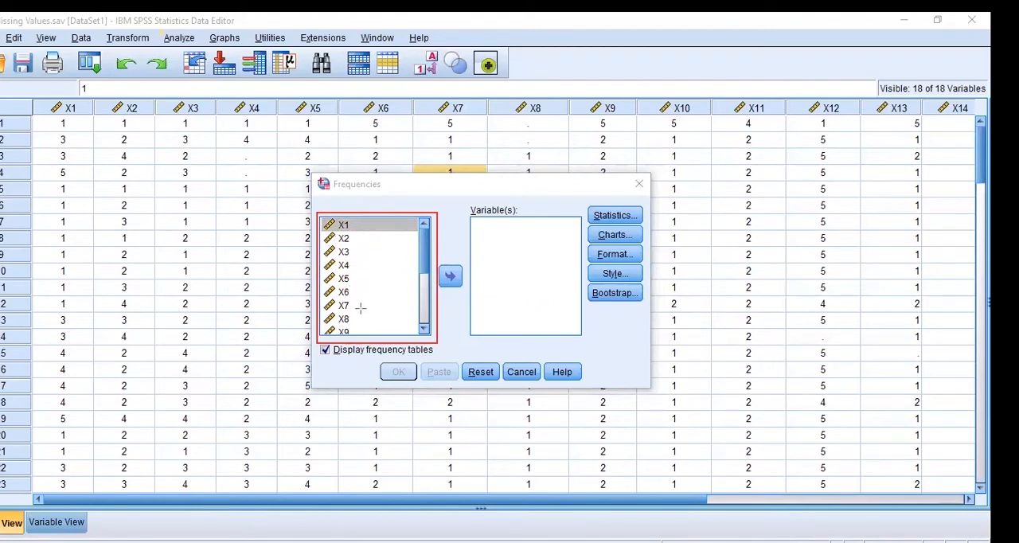
key(ctrl+z)
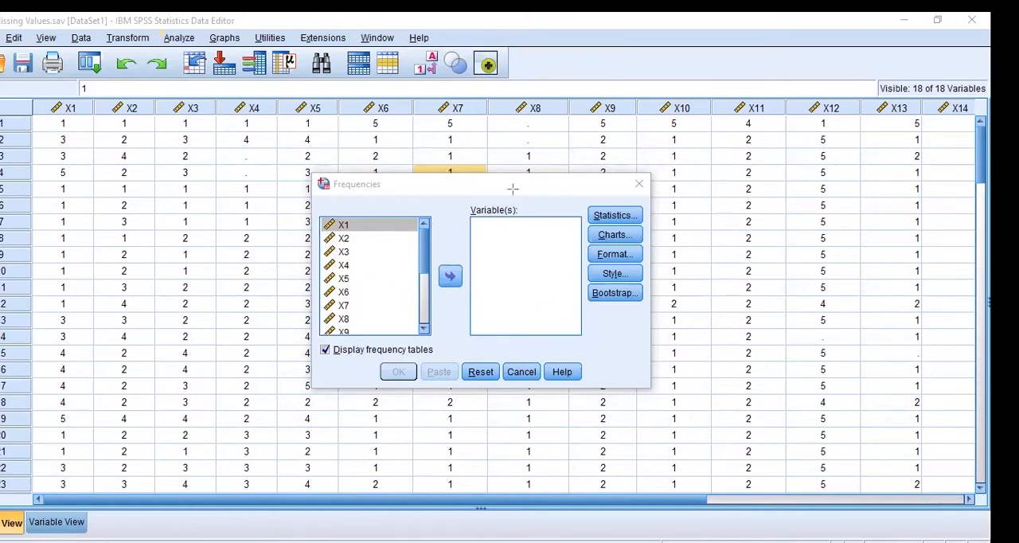
click(346, 267)
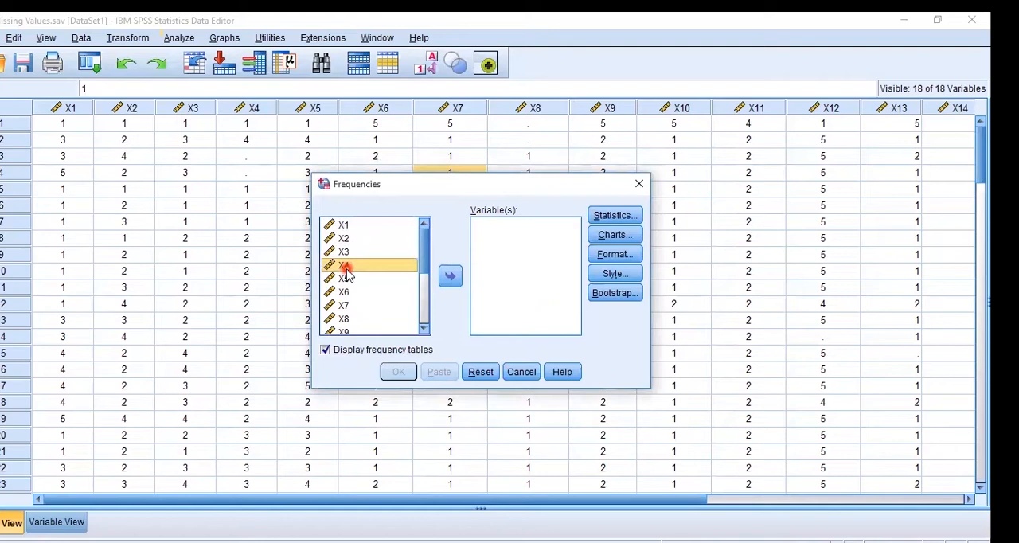
key(ctrl+a)
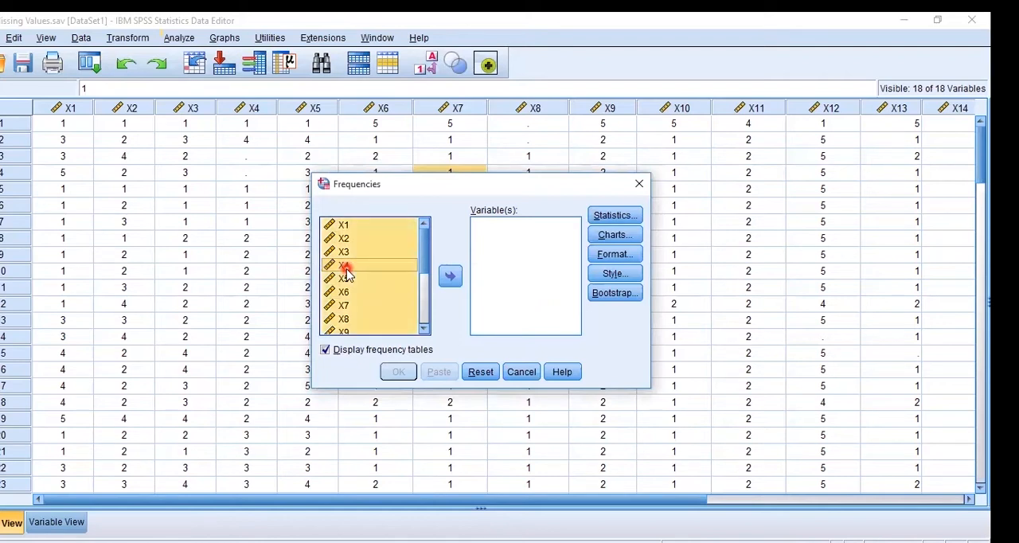
drag(347, 269, 344, 254)
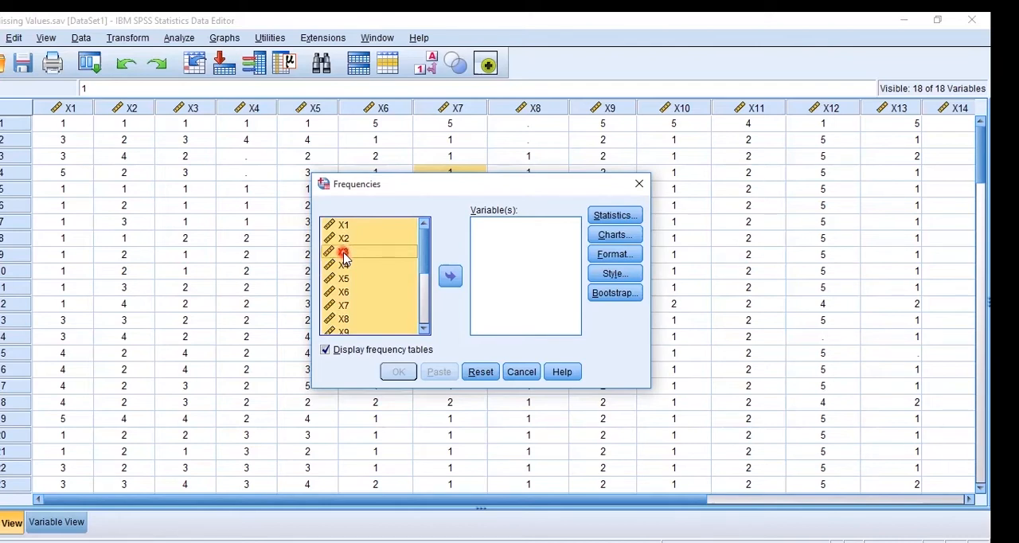
click(450, 276)
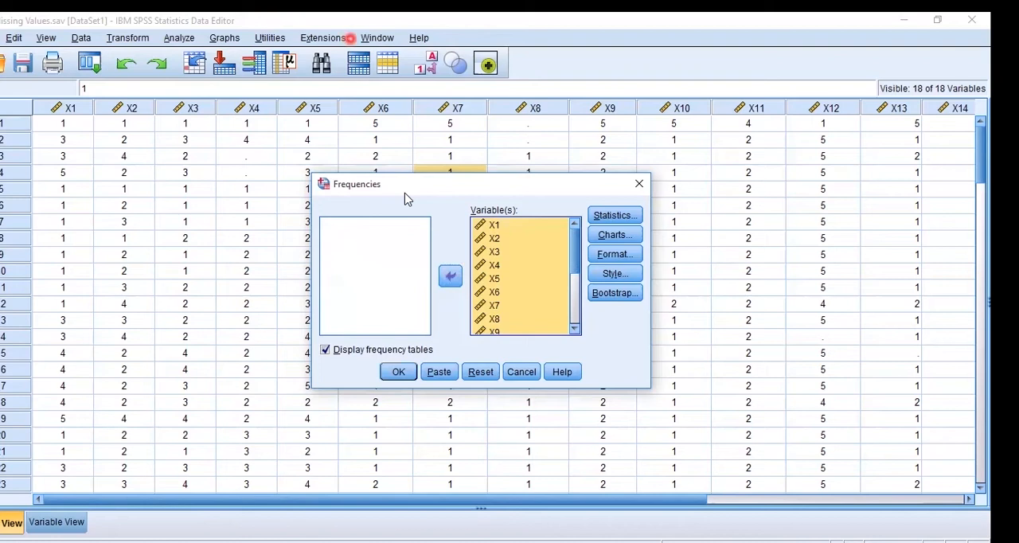
Turn off the display of frequency tables for the Frequencies analysis
mouse_move(582, 197)
mouse_down()
mouse_move(637, 266)
mouse_move(646, 305)
mouse_up()
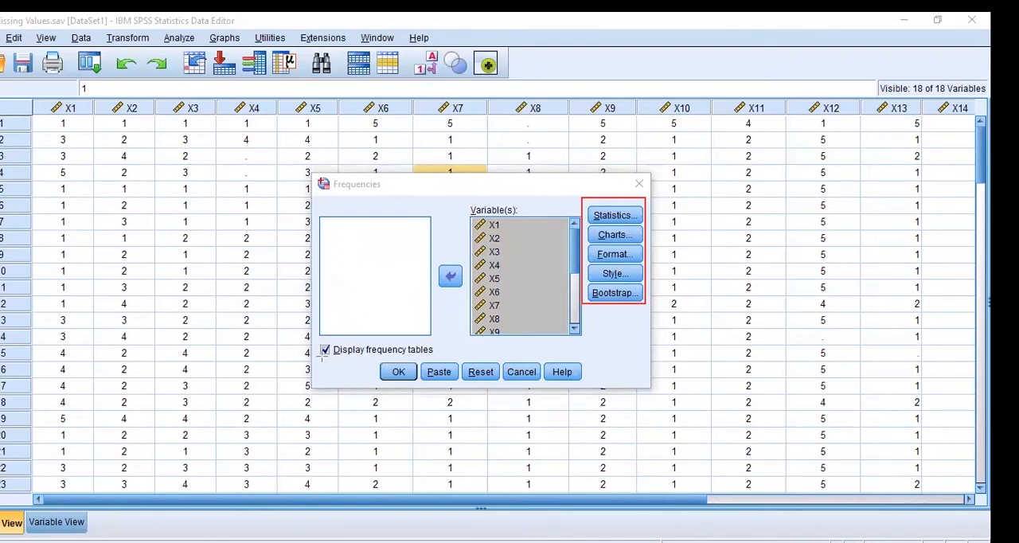
key(ctrl+z)
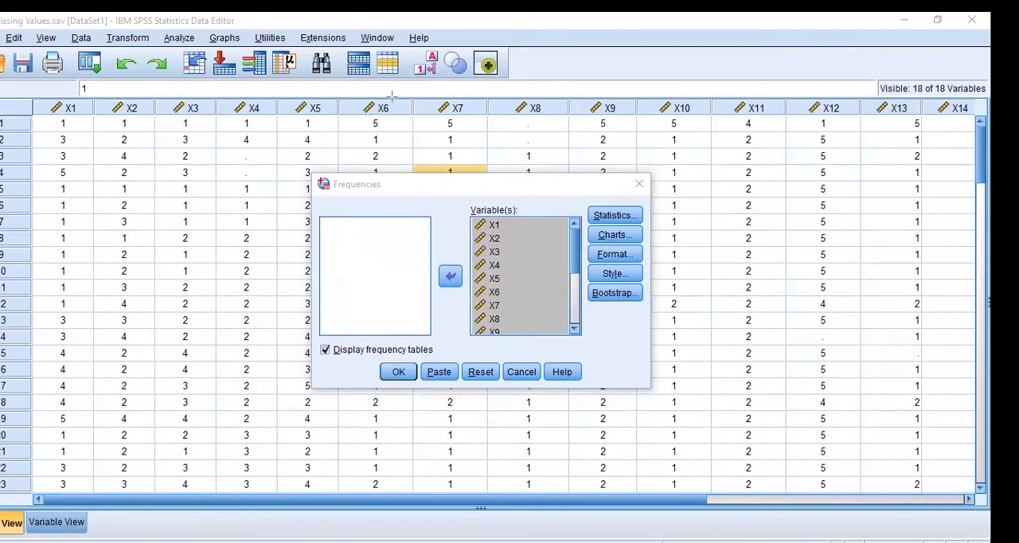
drag(317, 341, 436, 363)
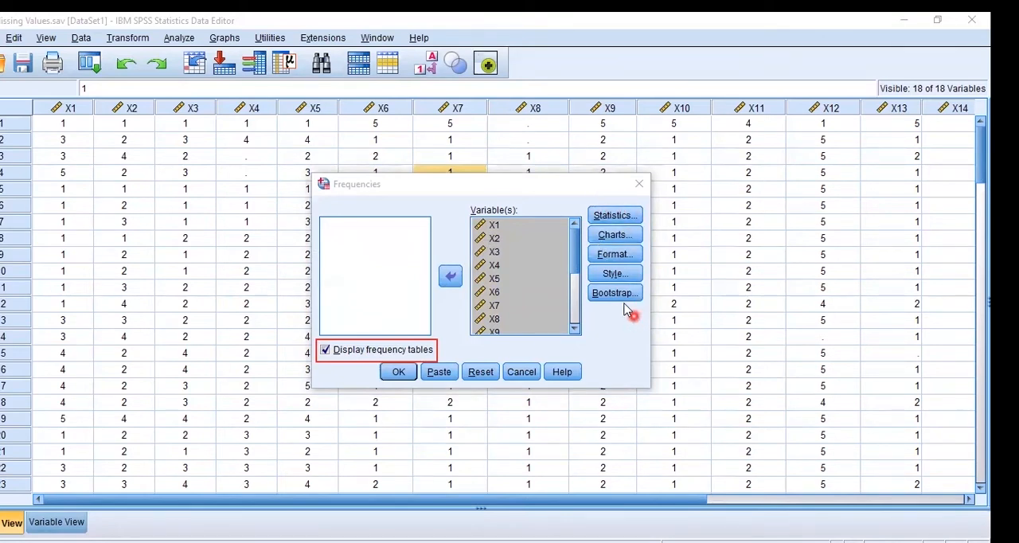
click(326, 351)
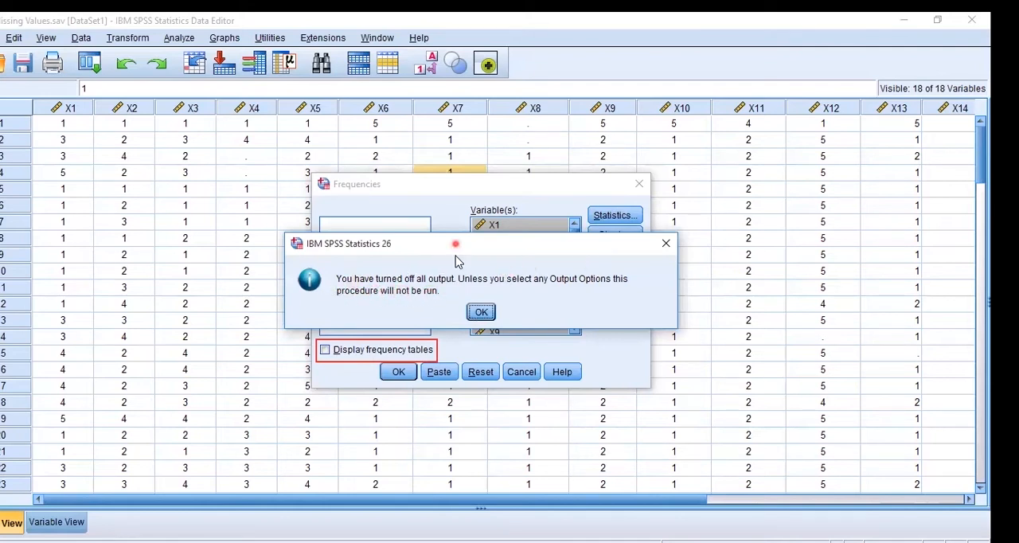
Dismiss the no-output message, turn the display of frequency tables back on, and run the Frequencies analysis
drag(454, 244, 446, 408)
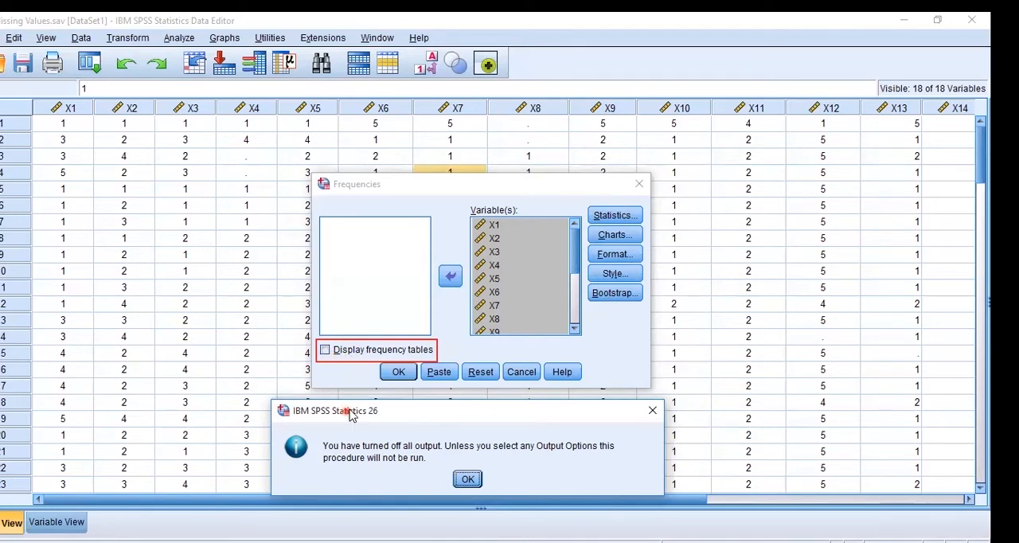
drag(346, 415, 327, 207)
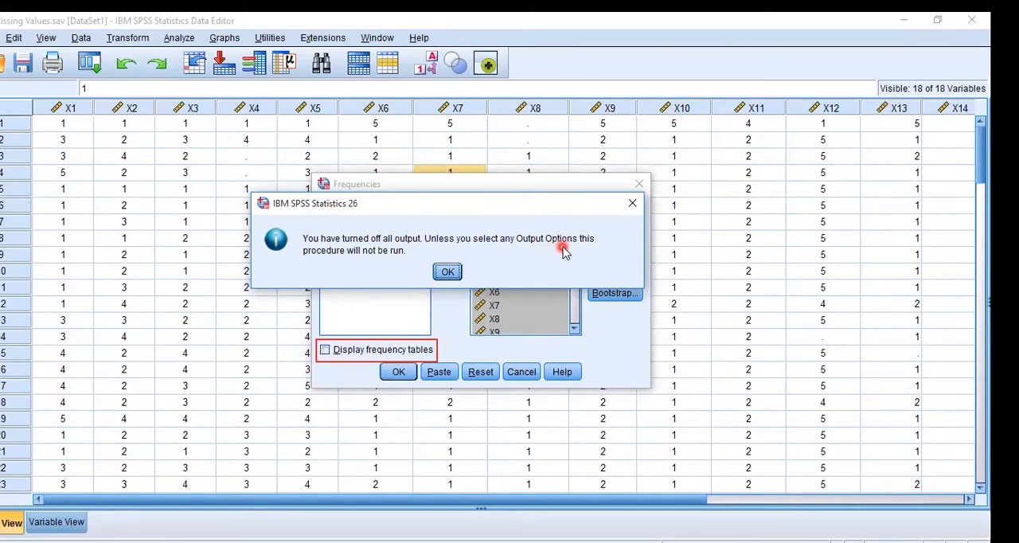
click(446, 273)
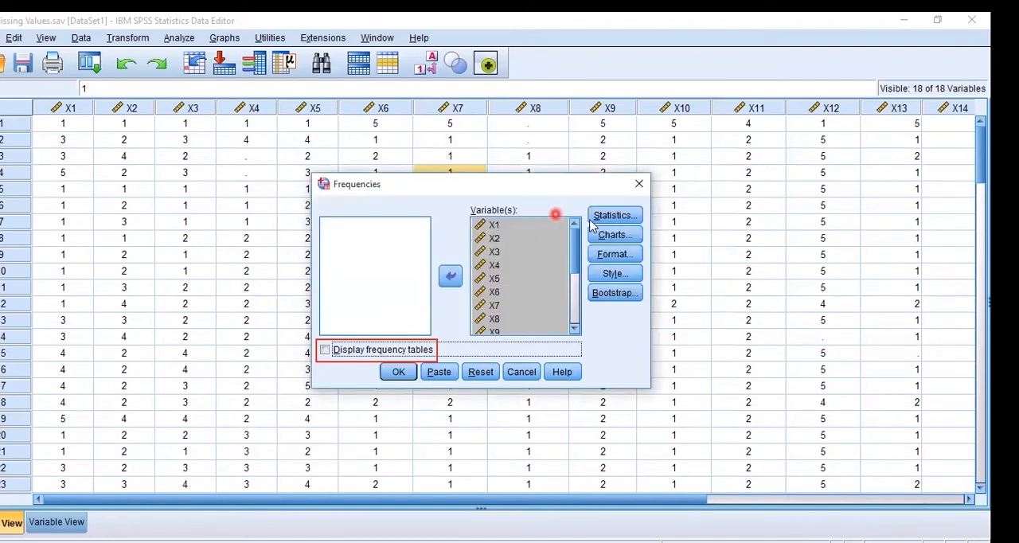
click(325, 350)
click(391, 368)
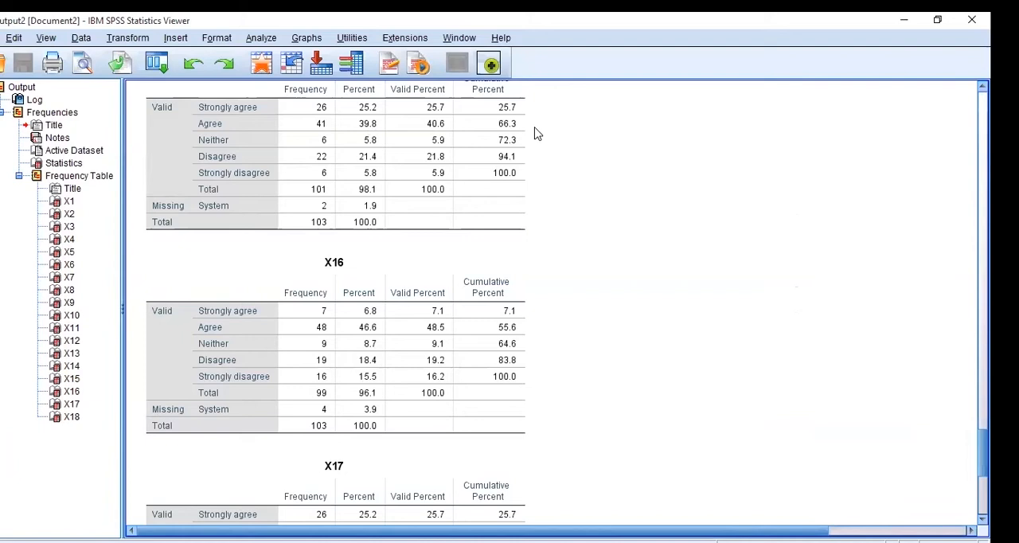
Go back to the start of the Frequencies output to view the Statistics table for all variables
scroll(364, 181, up, 20)
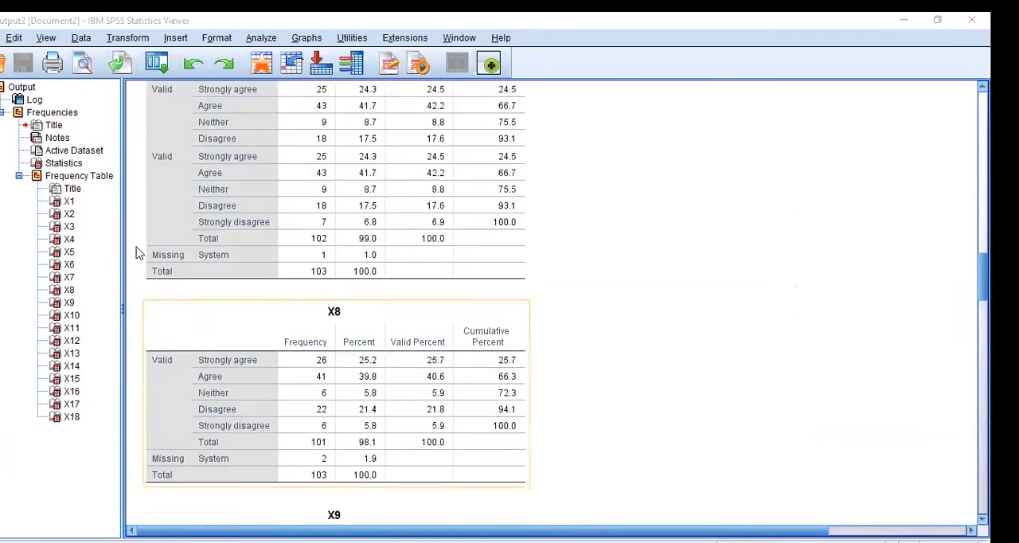
scroll(135, 252, up, 5)
click(77, 176)
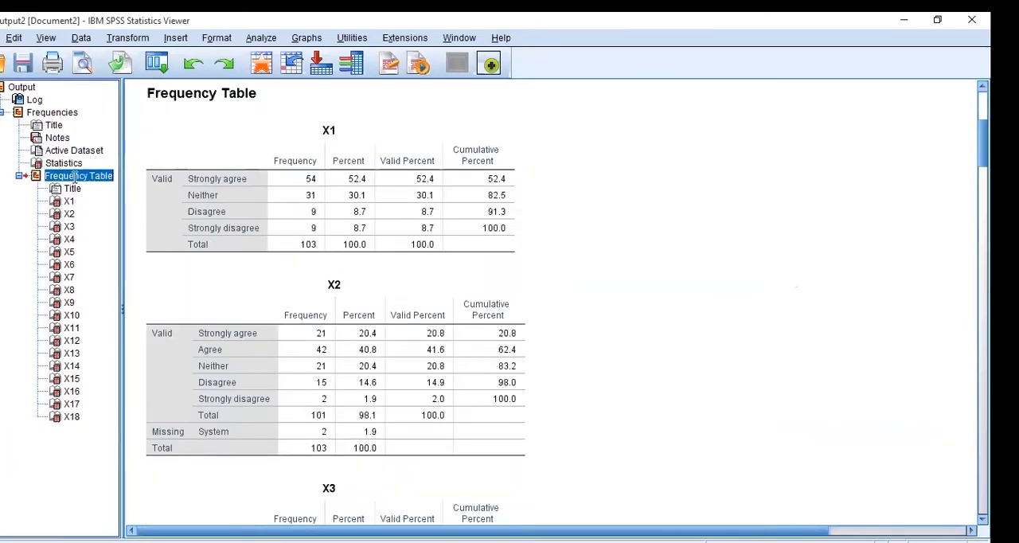
click(54, 125)
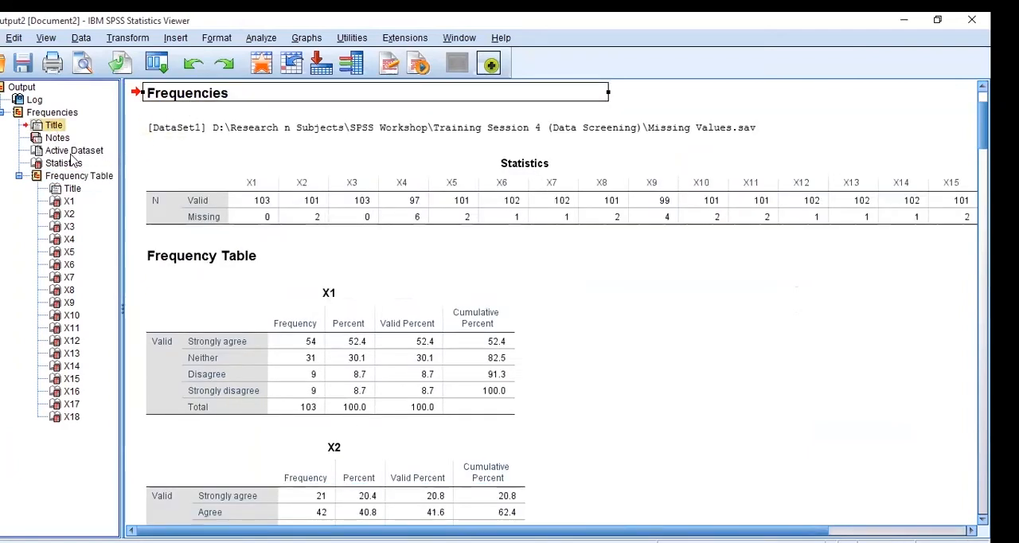
click(60, 151)
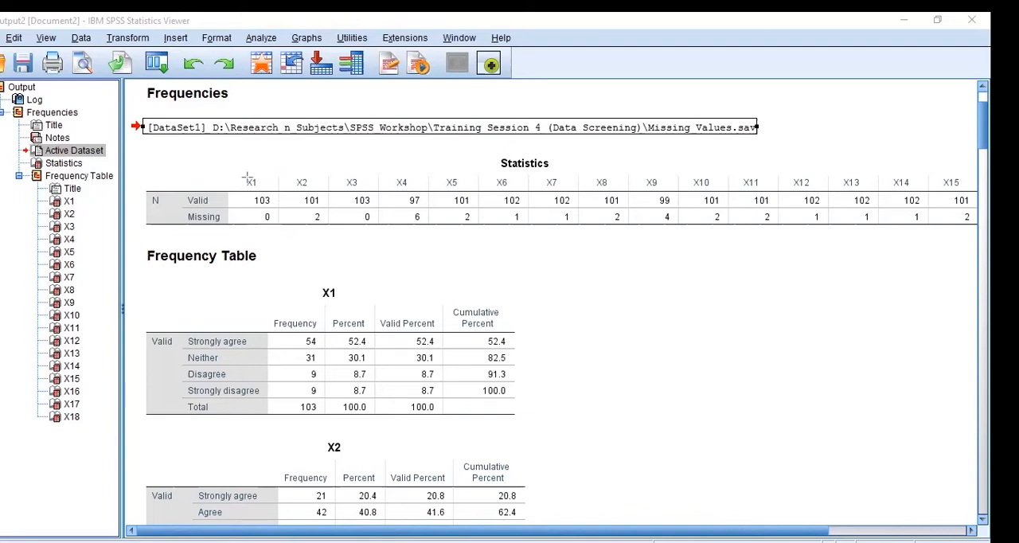
Examine the valid and missing counts of X1, X2 and X4 in the Statistics table
drag(237, 175, 278, 223)
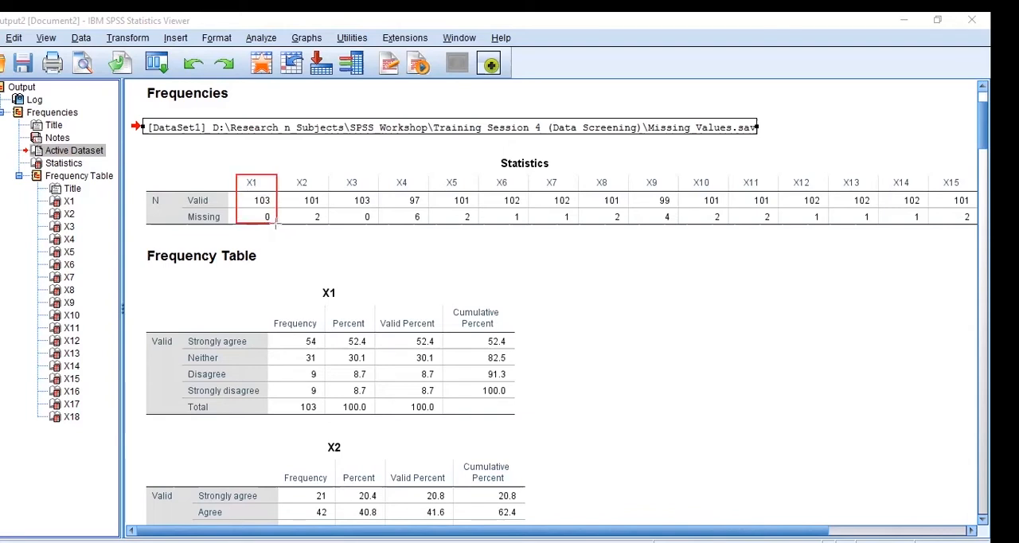
key(ctrl+z)
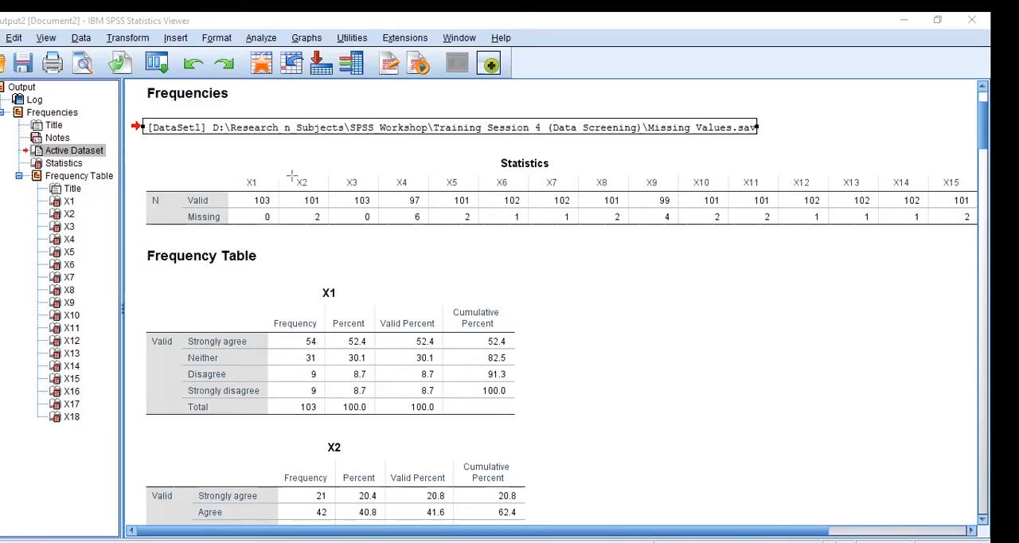
drag(290, 176, 329, 237)
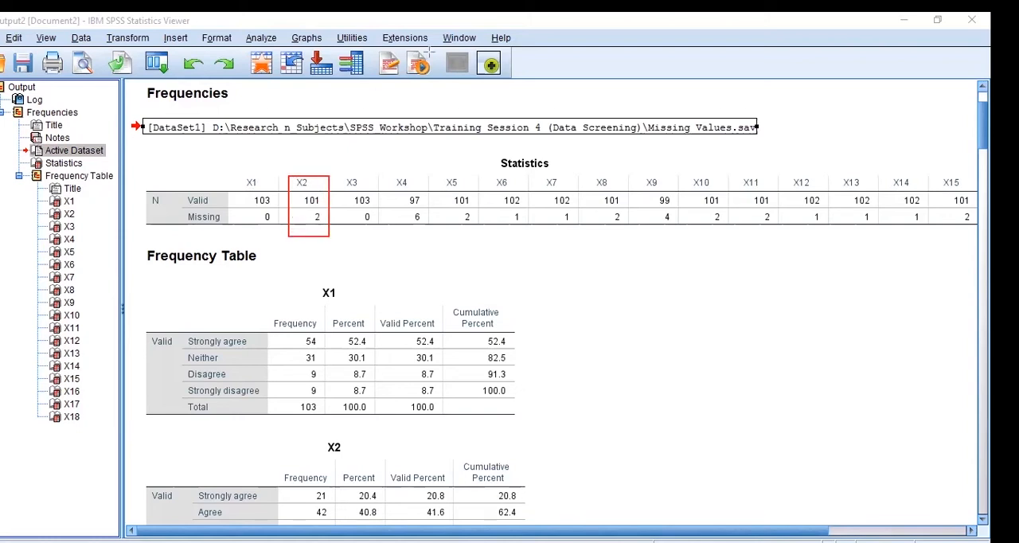
click(319, 154)
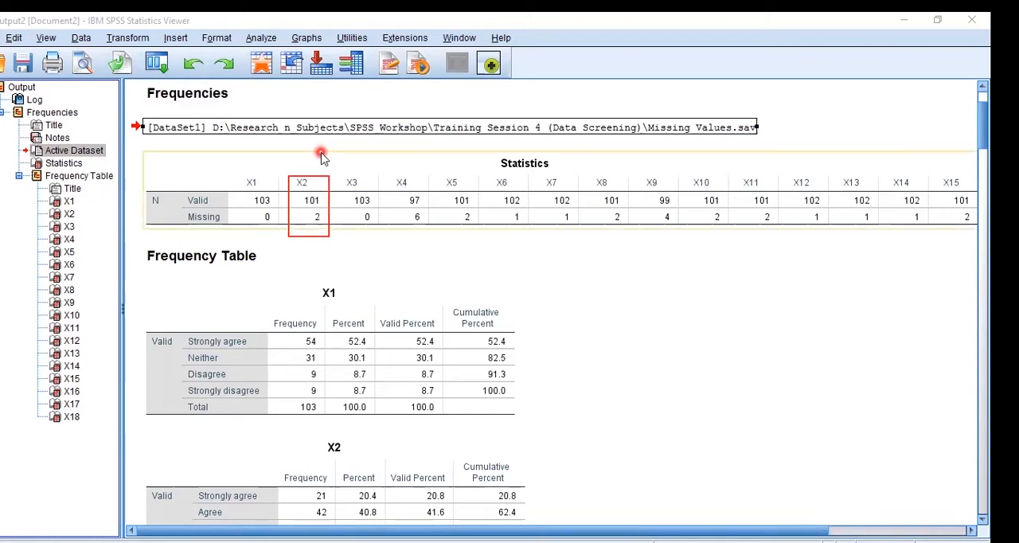
click(315, 220)
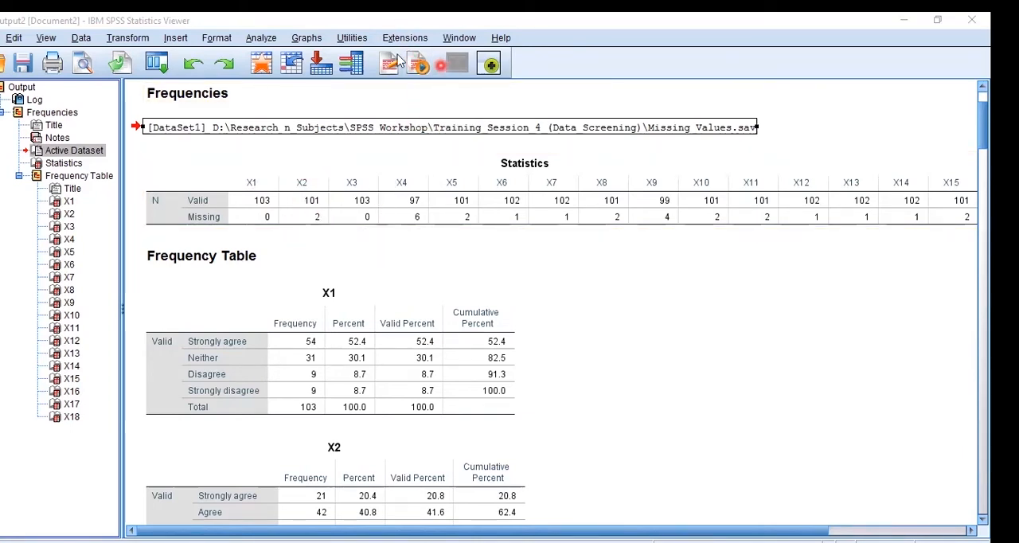
drag(378, 168, 430, 225)
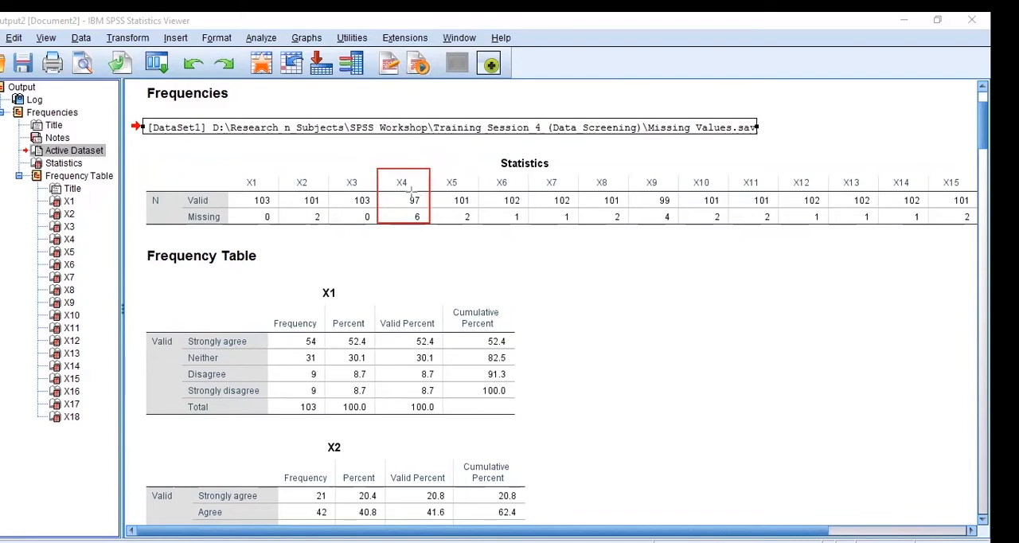
drag(237, 192, 279, 209)
key(ctrl+z)
key(ctrl+z)
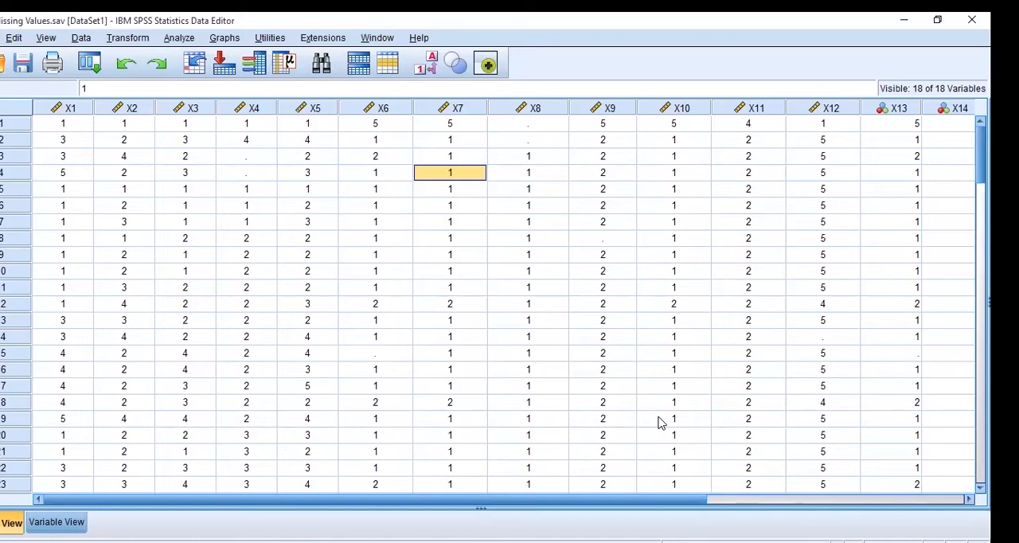
Select all the data in the SPSS Data Editor and copy it into an Excel workbook
key(ctrl+a)
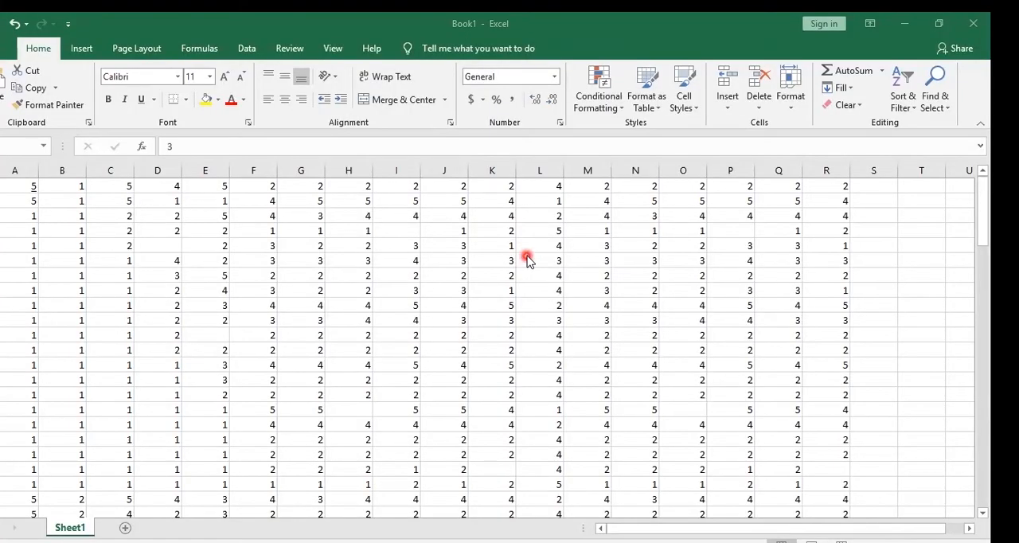
click(924, 275)
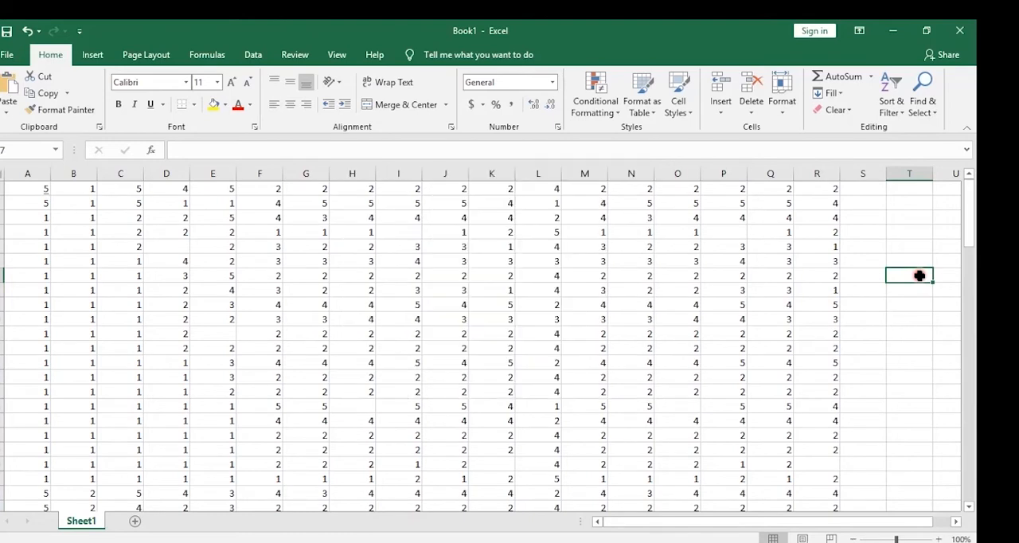
Enter the formula =COUNTBLANK(A1:R1) in cell S1 to count the first case's missing values
click(860, 175)
click(863, 188)
click(884, 216)
click(871, 194)
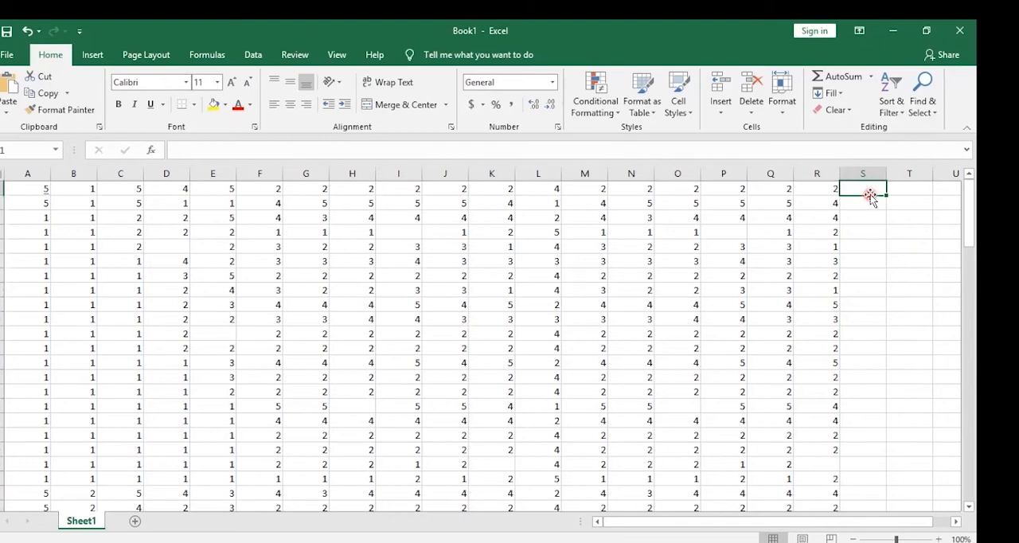
text(=)
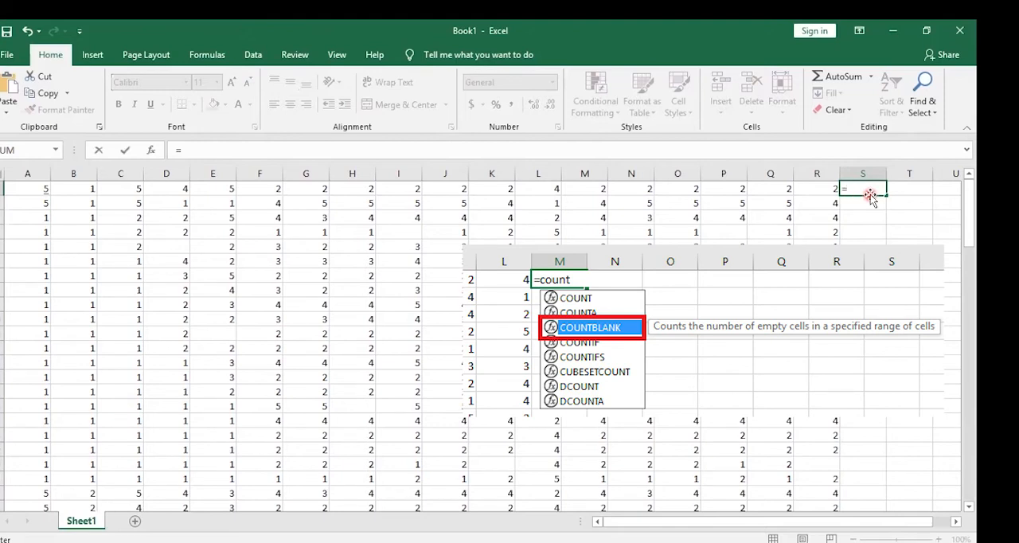
text(countblank)
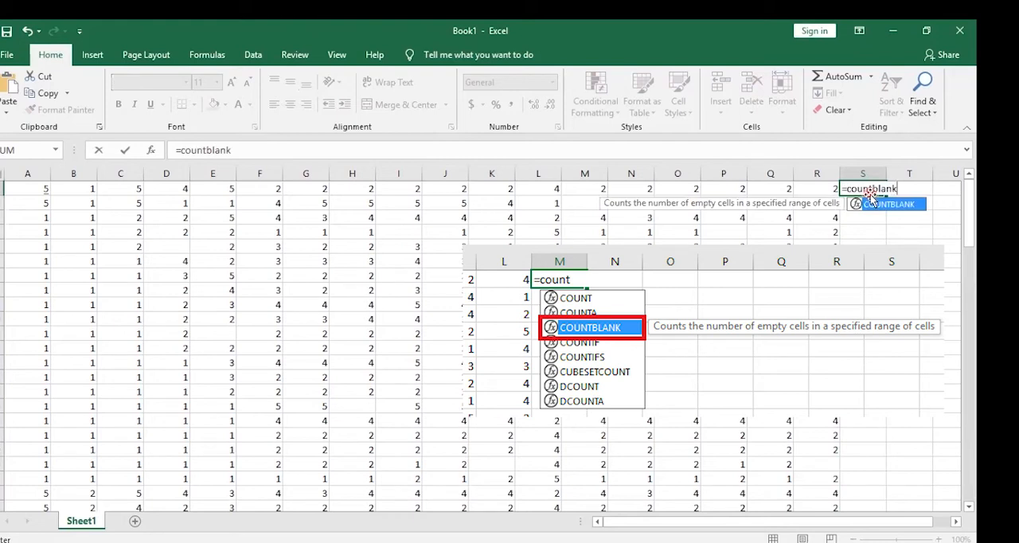
text(()
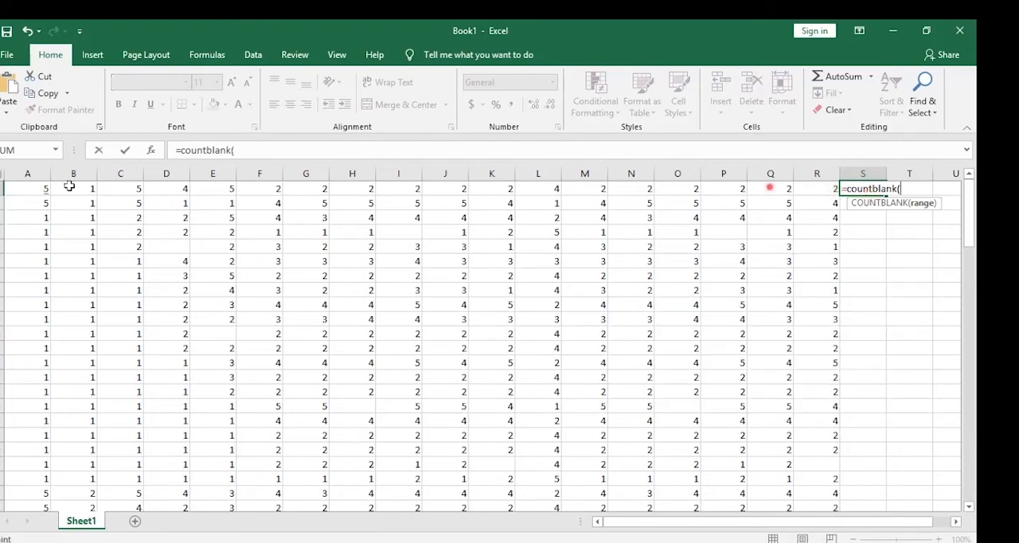
drag(40, 193, 820, 190)
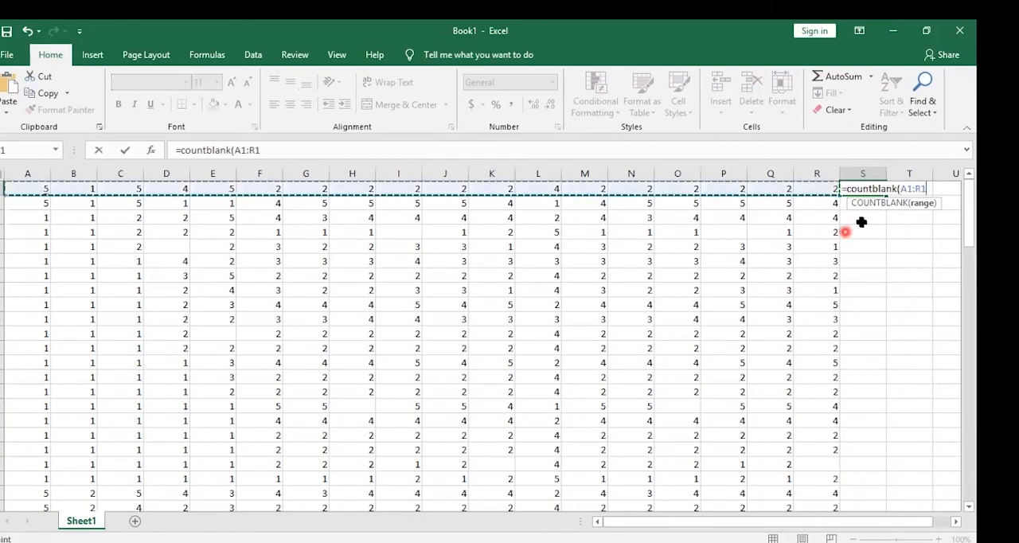
click(924, 191)
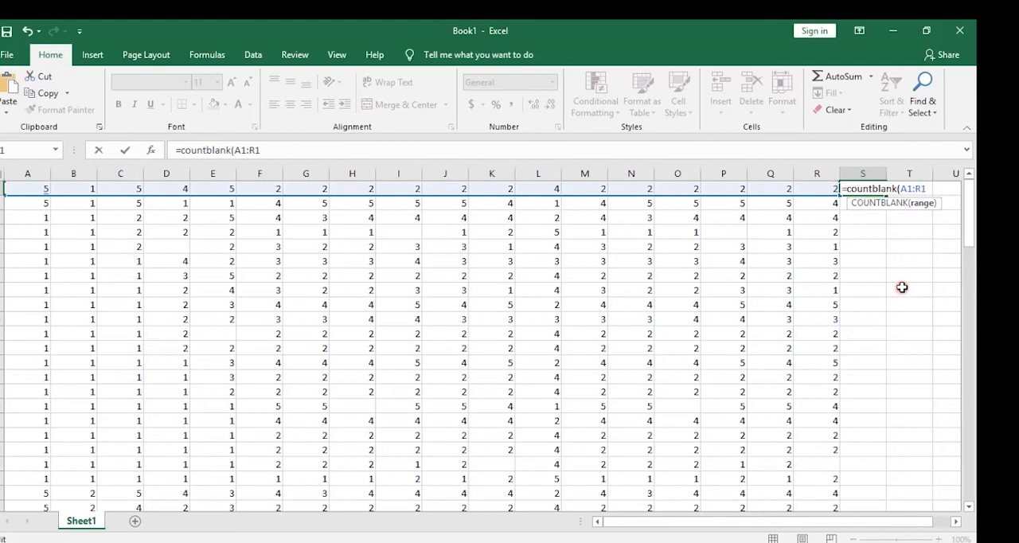
text())
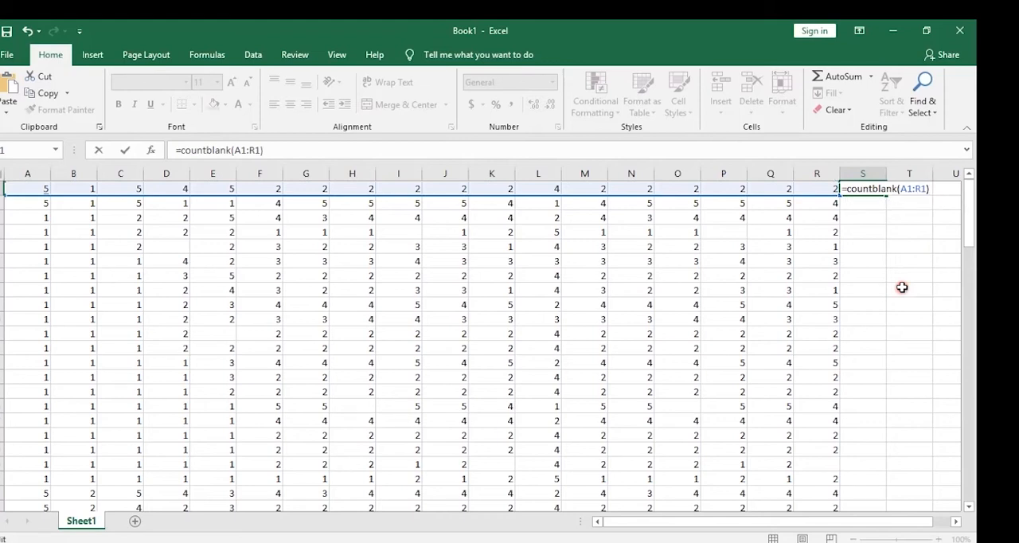
key(Return)
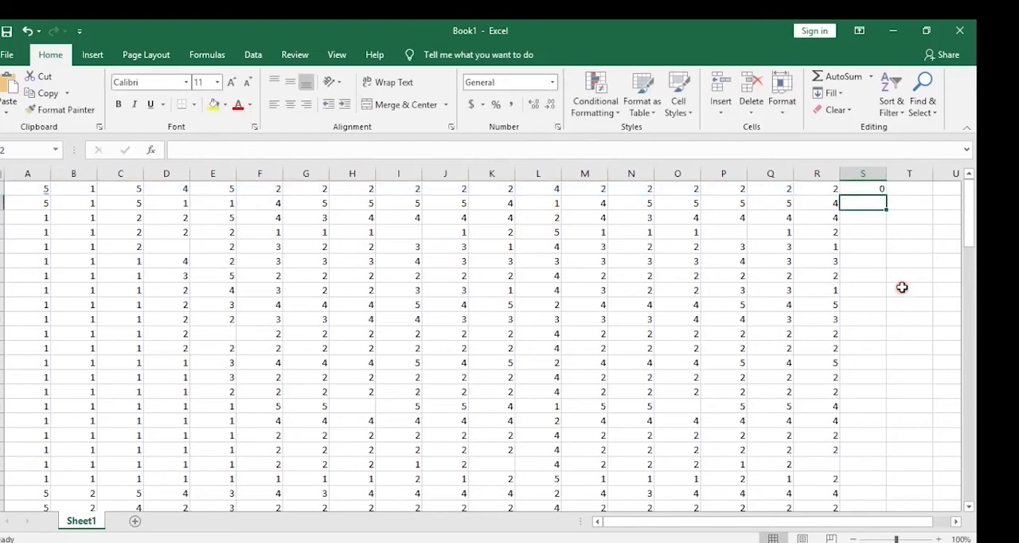
Fill the COUNTBLANK formula from S1 down column S to the last data row
click(876, 191)
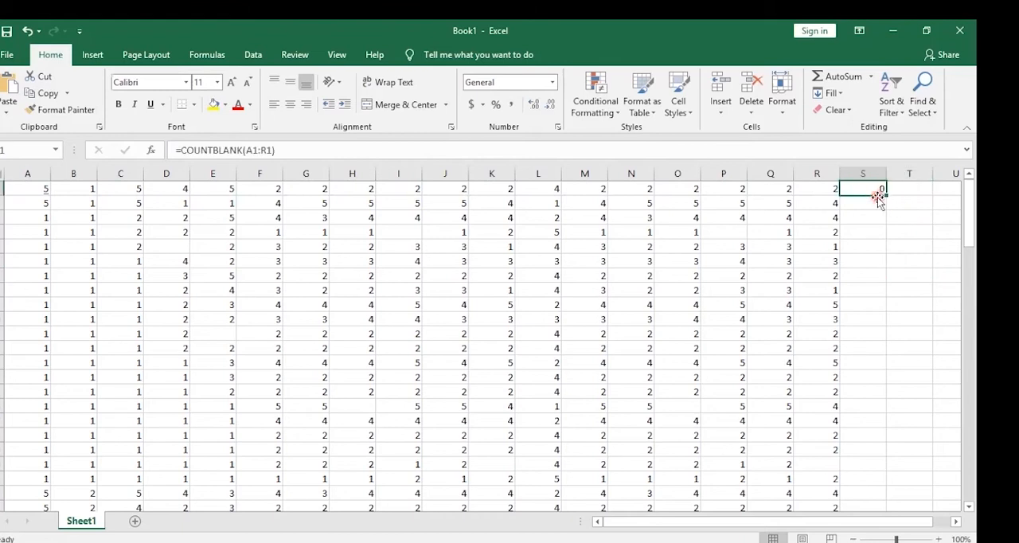
mouse_move(884, 195)
mouse_down()
mouse_move(849, 482)
mouse_move(863, 496)
mouse_move(854, 474)
mouse_up()
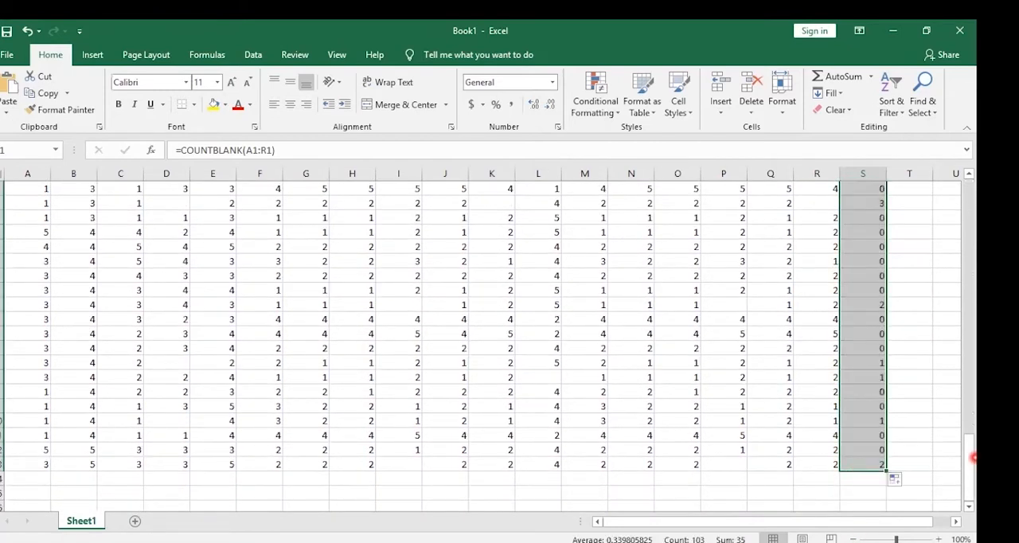
drag(973, 455, 956, 170)
click(918, 235)
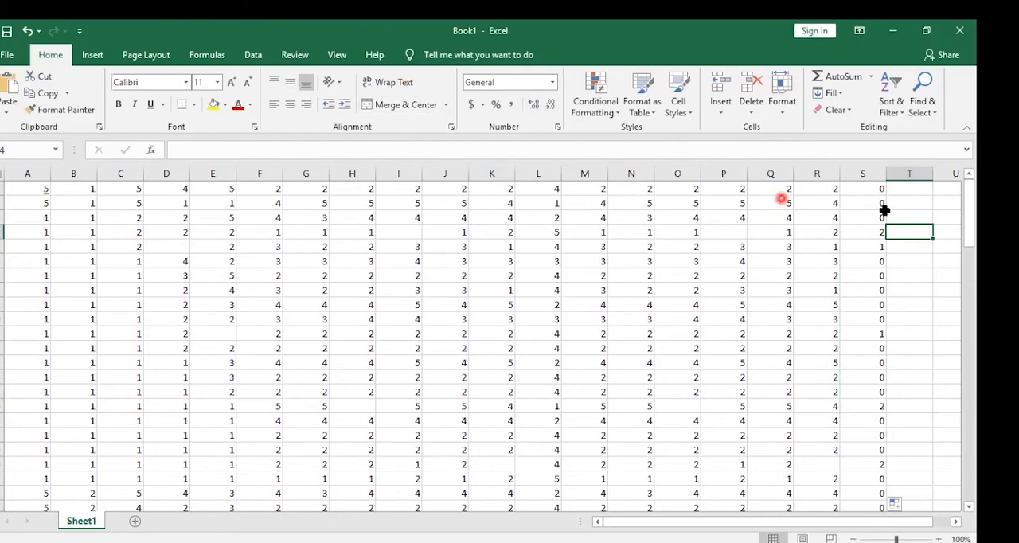
Check the blank counts in column S against the empty cells in rows 4 and 5, and inspect the count in row 33
drag(840, 183, 885, 224)
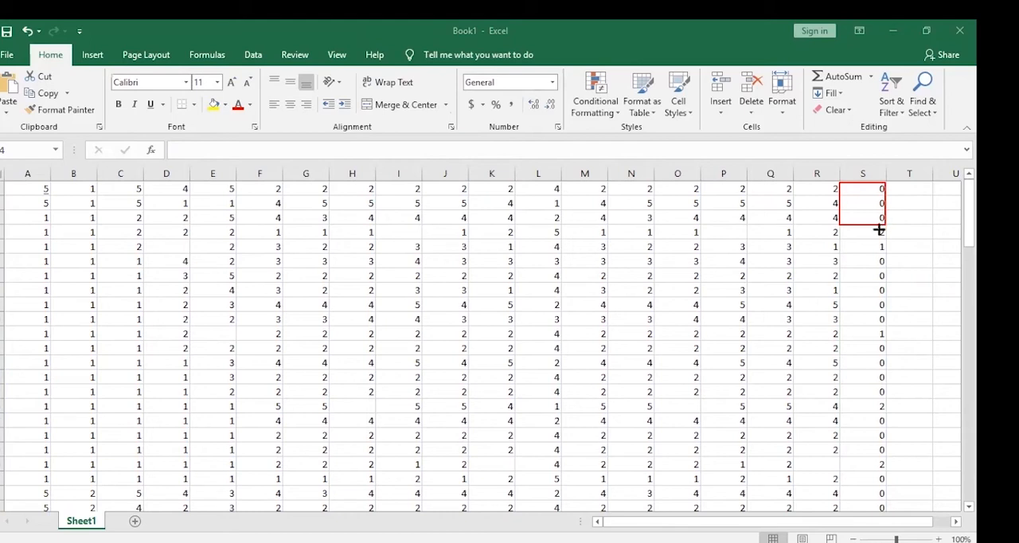
mouse_move(839, 227)
mouse_down()
mouse_move(882, 231)
mouse_move(888, 254)
mouse_up()
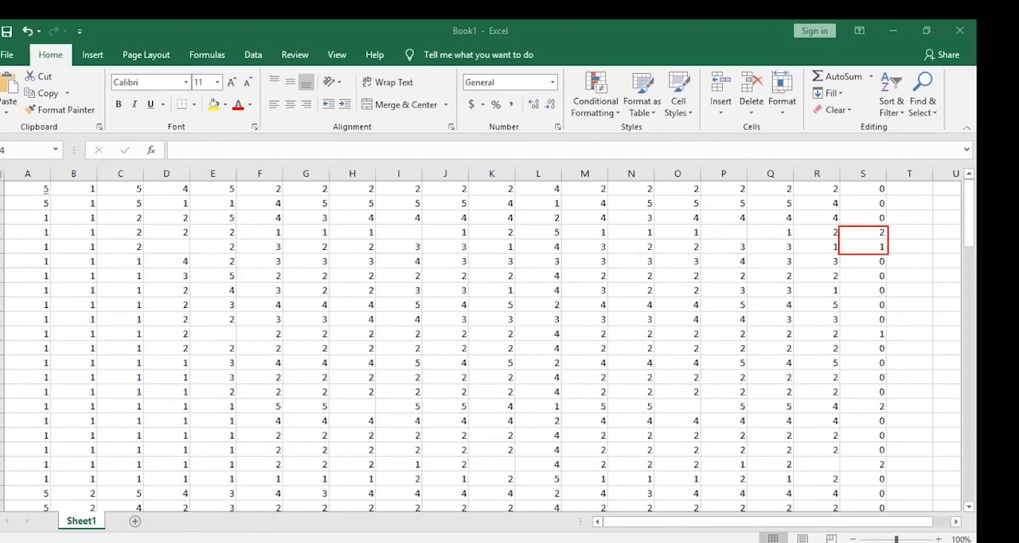
click(876, 232)
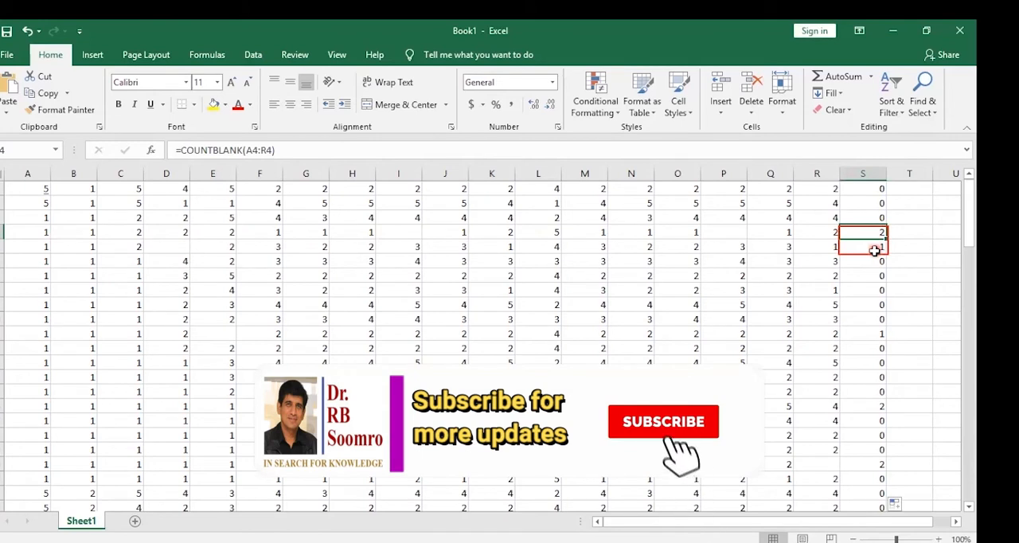
click(400, 233)
click(183, 248)
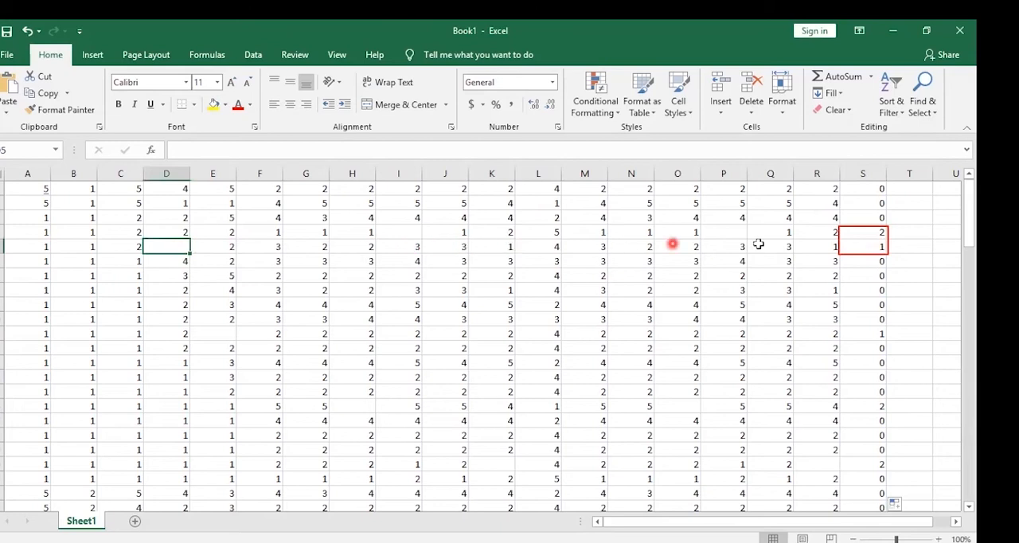
click(717, 233)
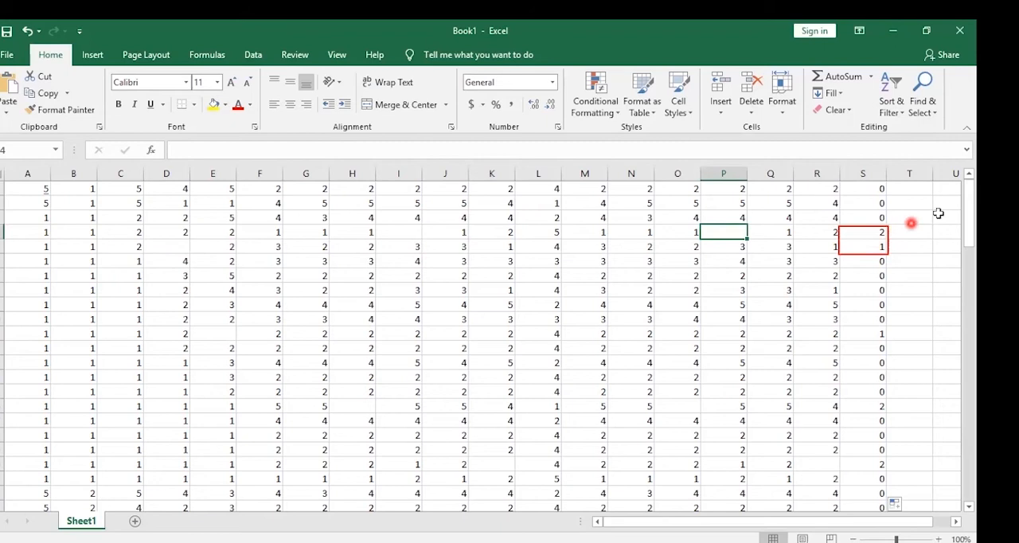
drag(972, 202, 971, 272)
click(876, 335)
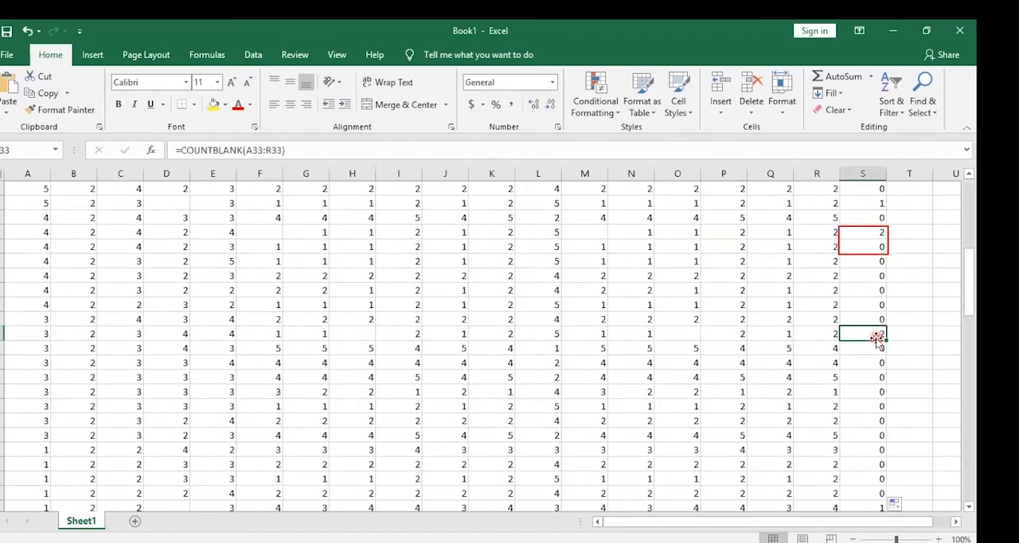
key(ctrl+Up)
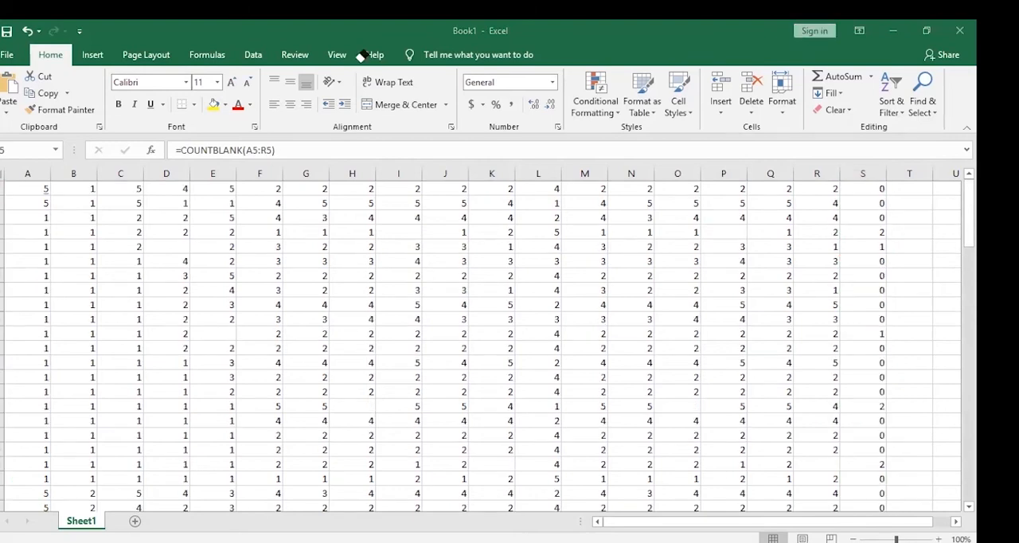
Inspect the COUNTBLANK result for row 4 and look through the remaining counts in column S
click(877, 239)
click(877, 232)
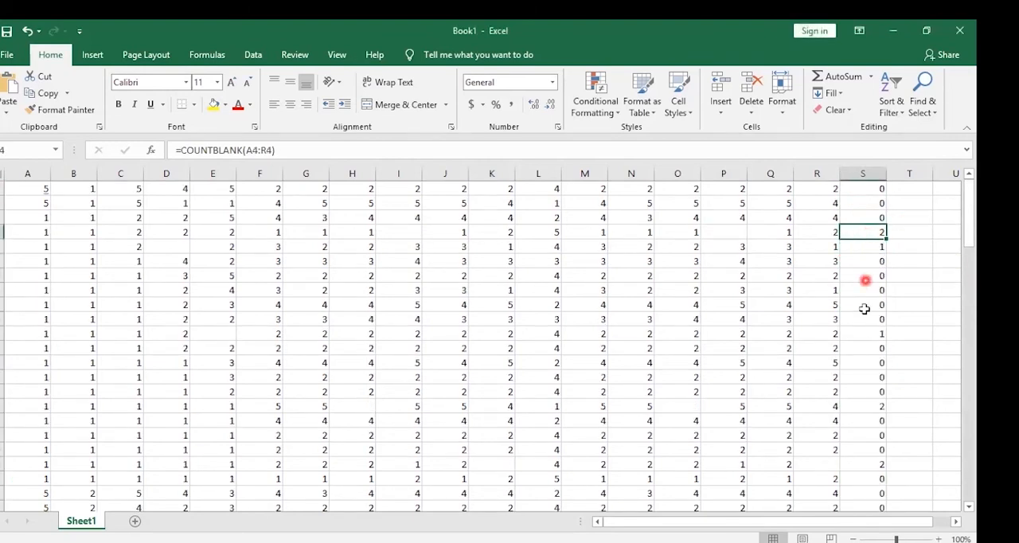
drag(967, 201, 963, 453)
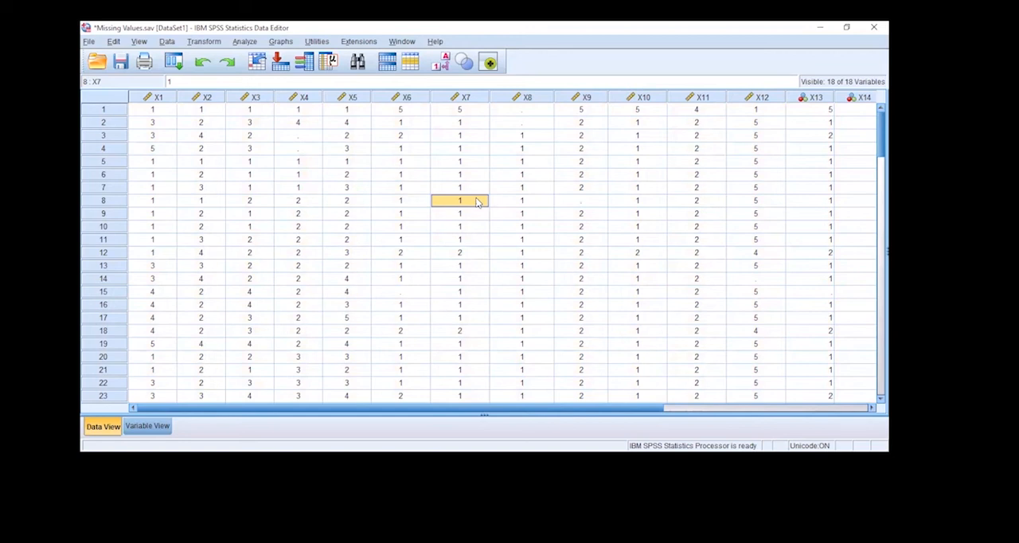
In SPSS, set up Recode into Same Variables with all variables X1 to X18 and open its old and new values definition
click(204, 42)
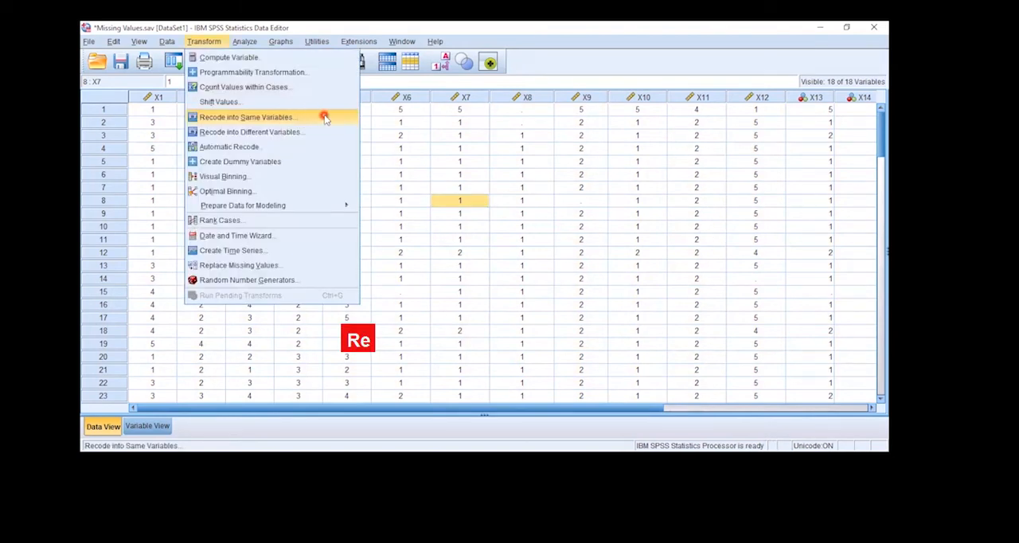
click(316, 118)
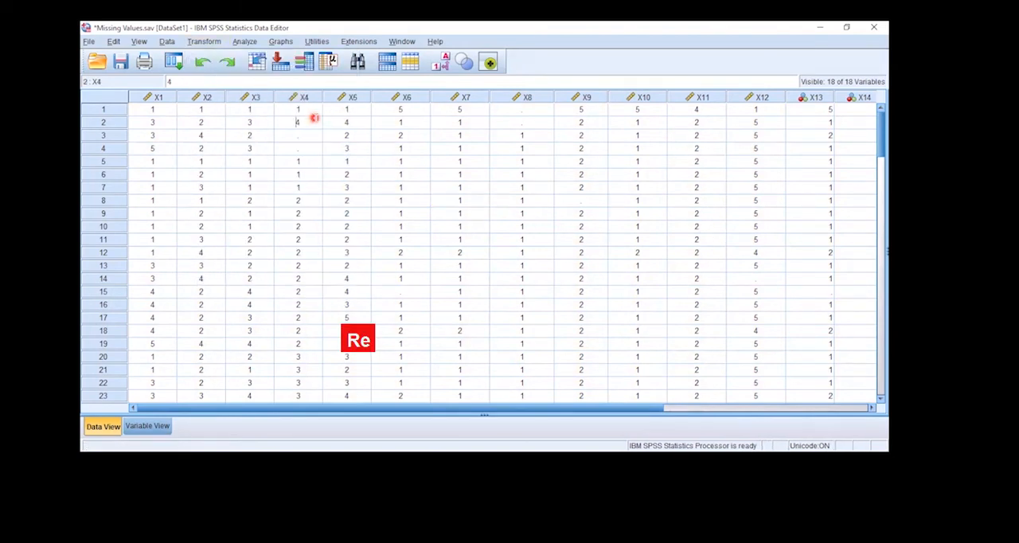
click(381, 247)
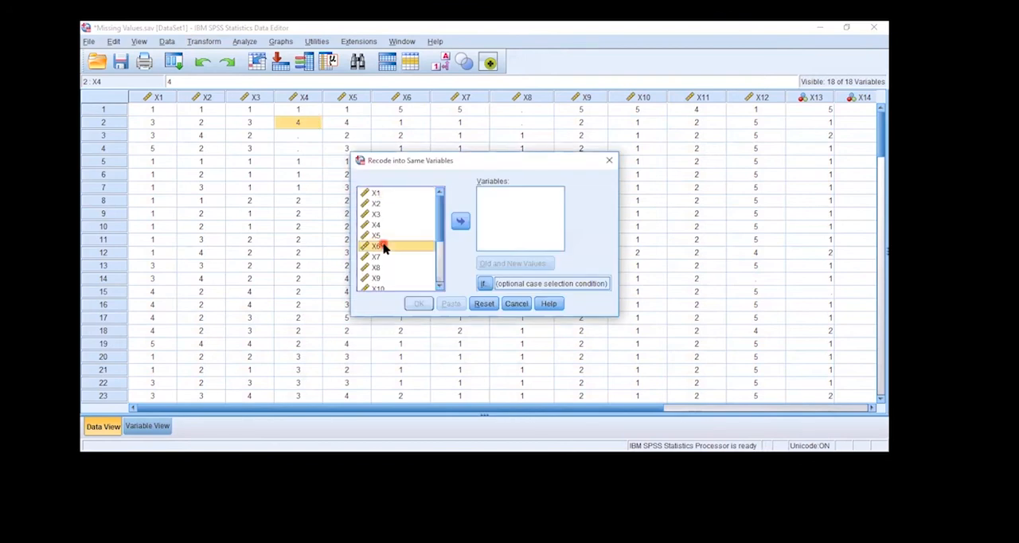
key(ctrl+a)
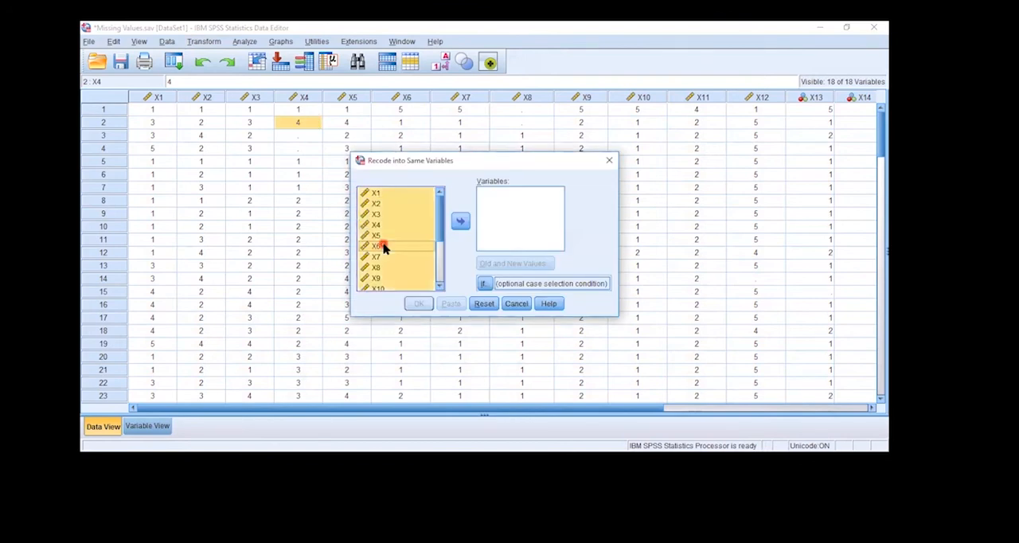
click(460, 223)
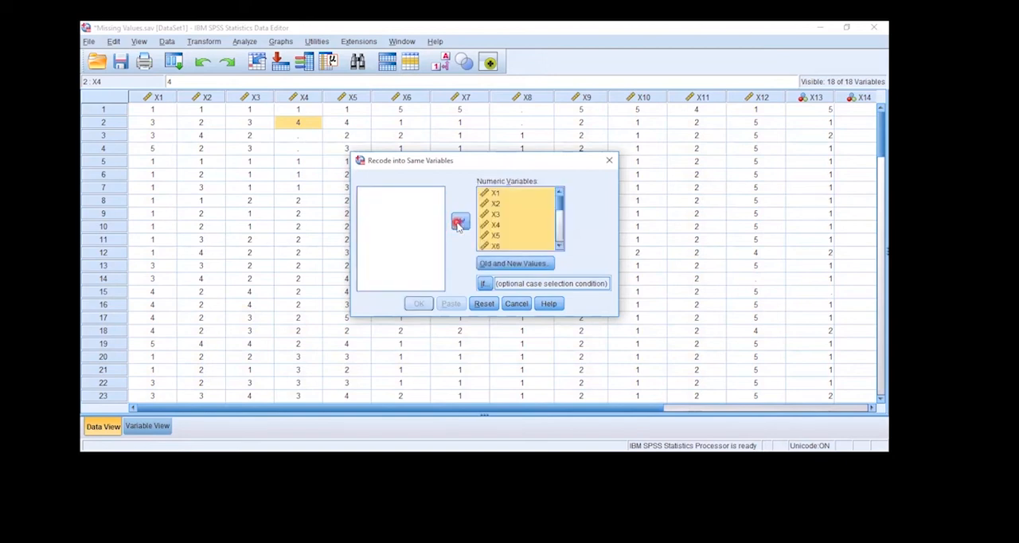
click(520, 265)
click(494, 265)
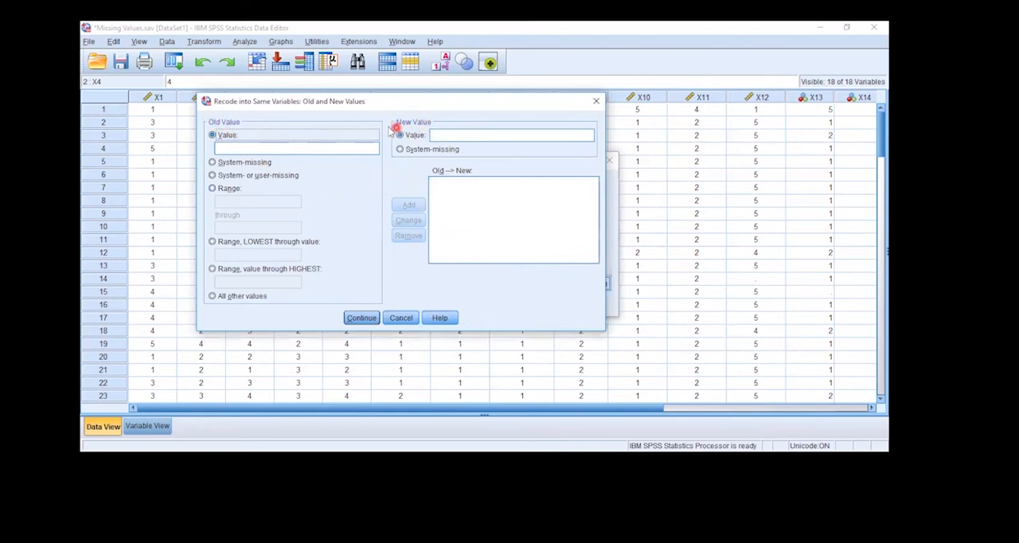
click(229, 146)
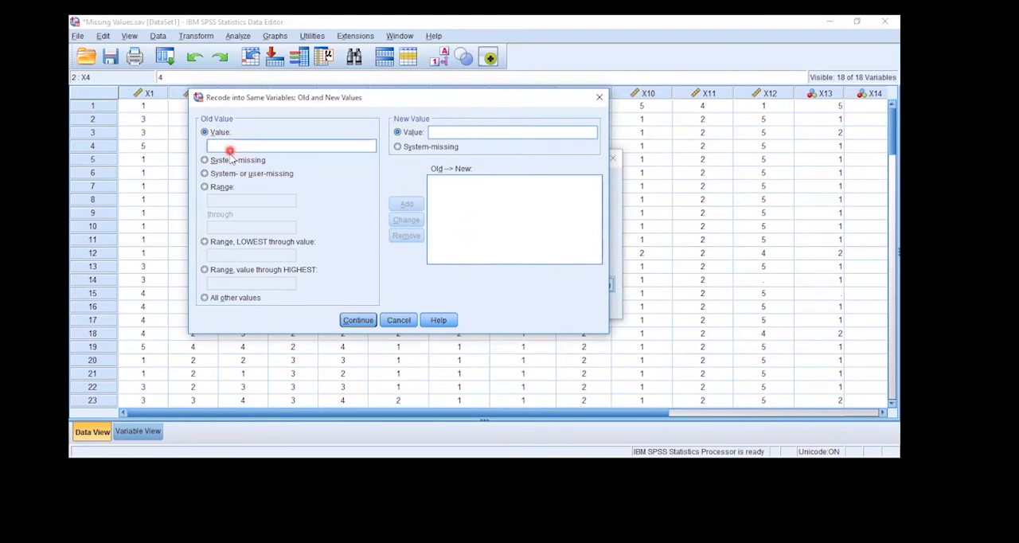
click(230, 161)
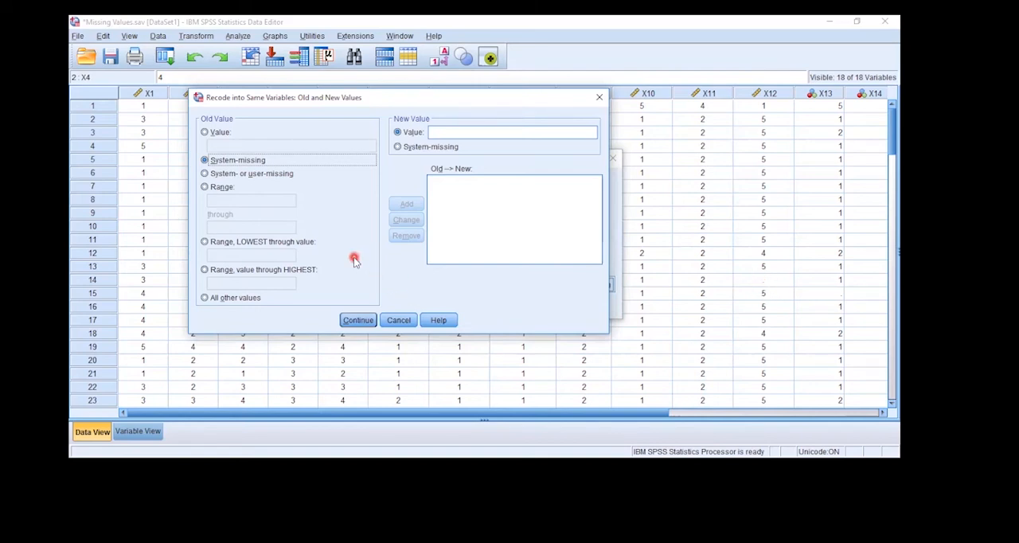
click(223, 176)
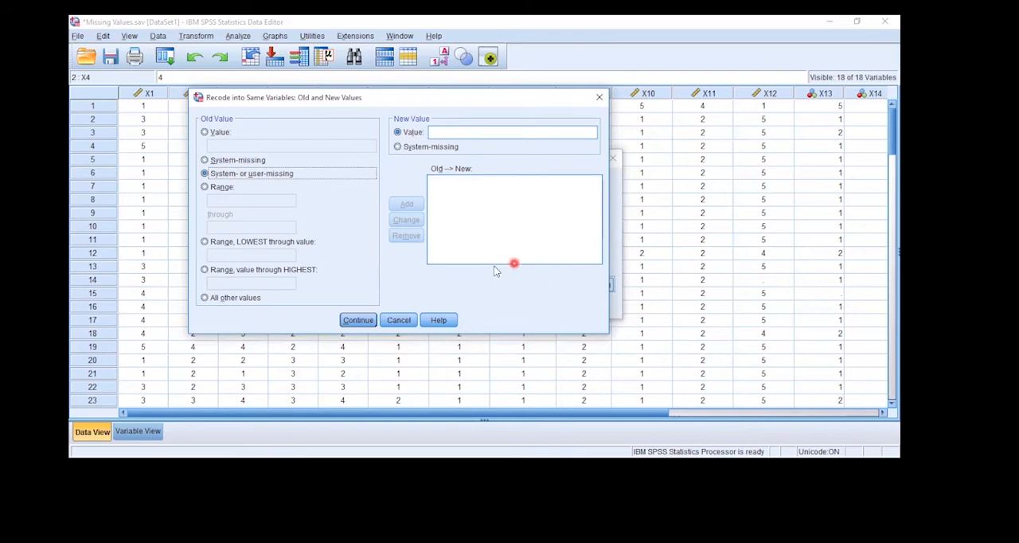
click(205, 188)
click(229, 204)
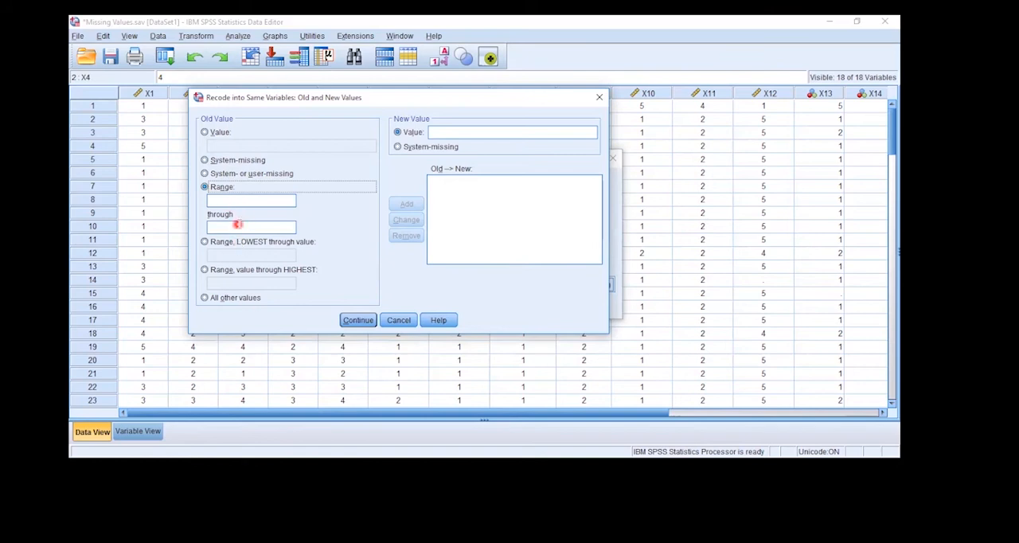
Recode all system- or user-missing values to -1, run the recode, and check case 8 of X9
click(252, 176)
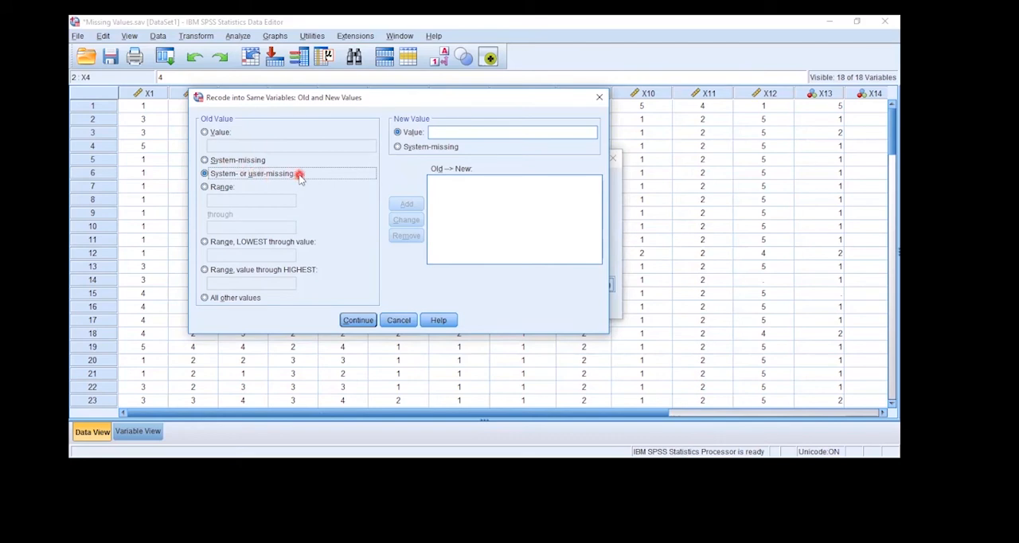
click(438, 133)
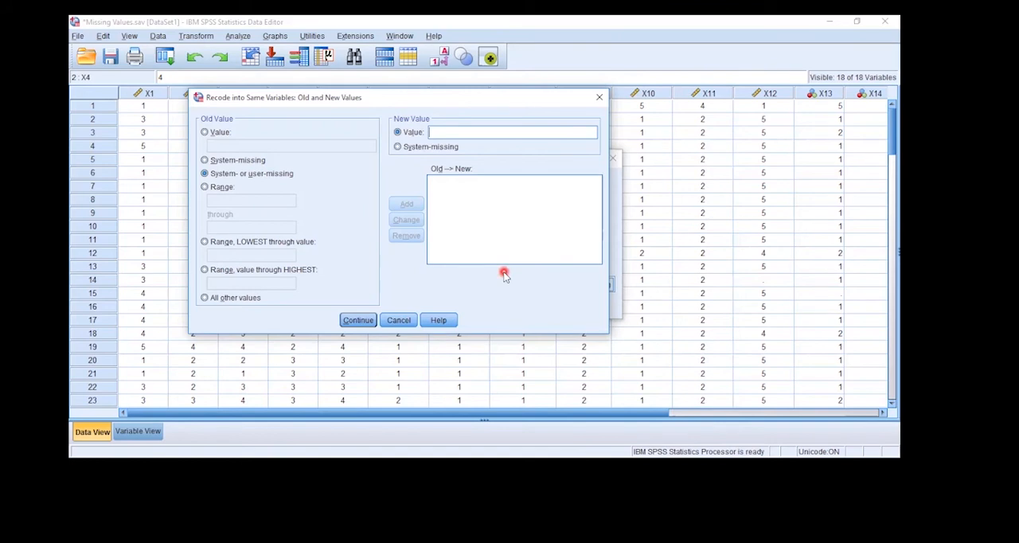
text(-1)
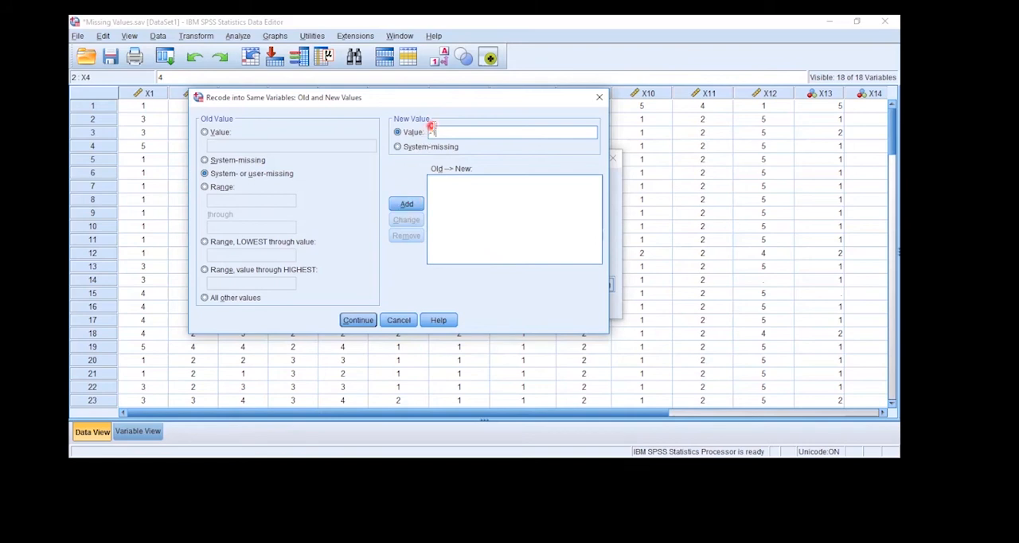
click(402, 206)
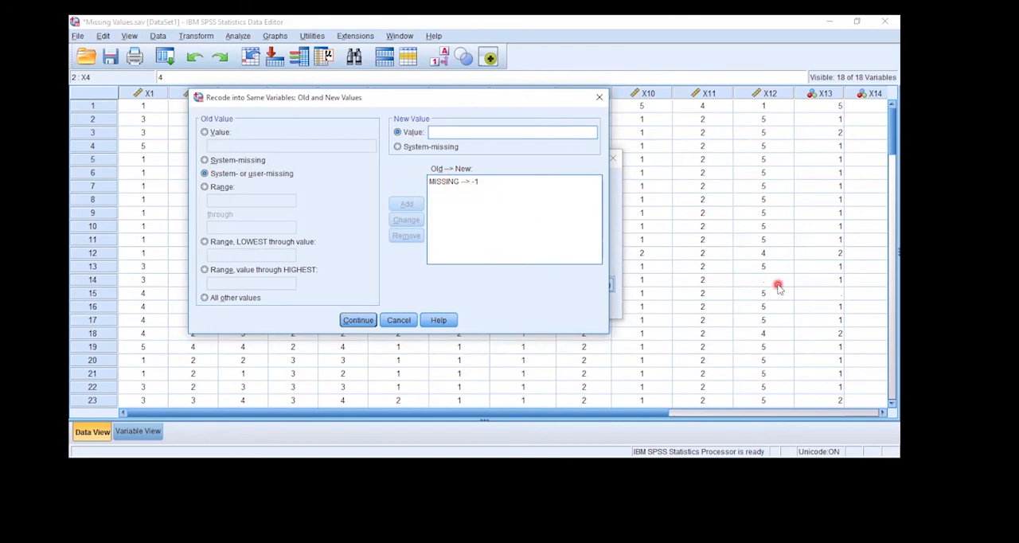
click(357, 319)
click(418, 307)
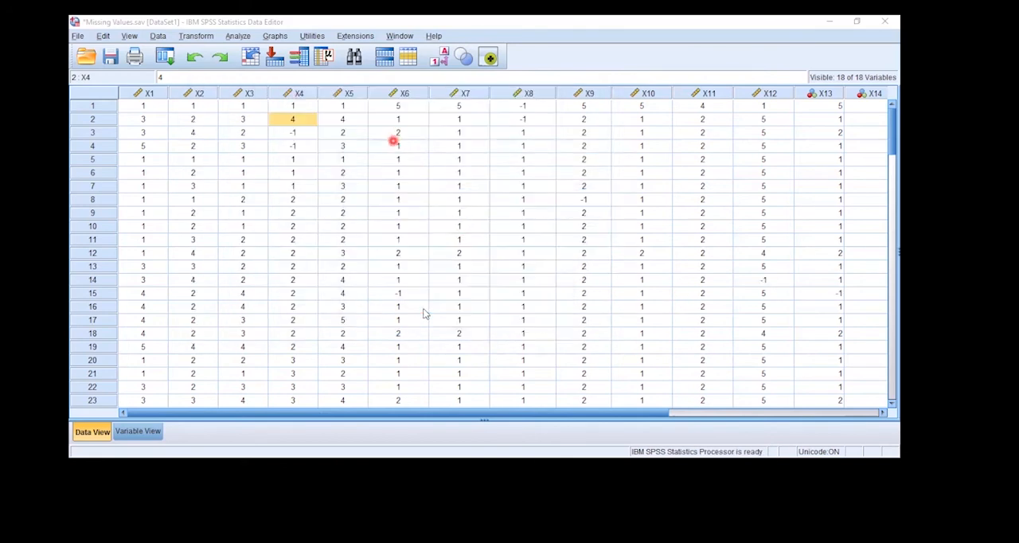
click(584, 200)
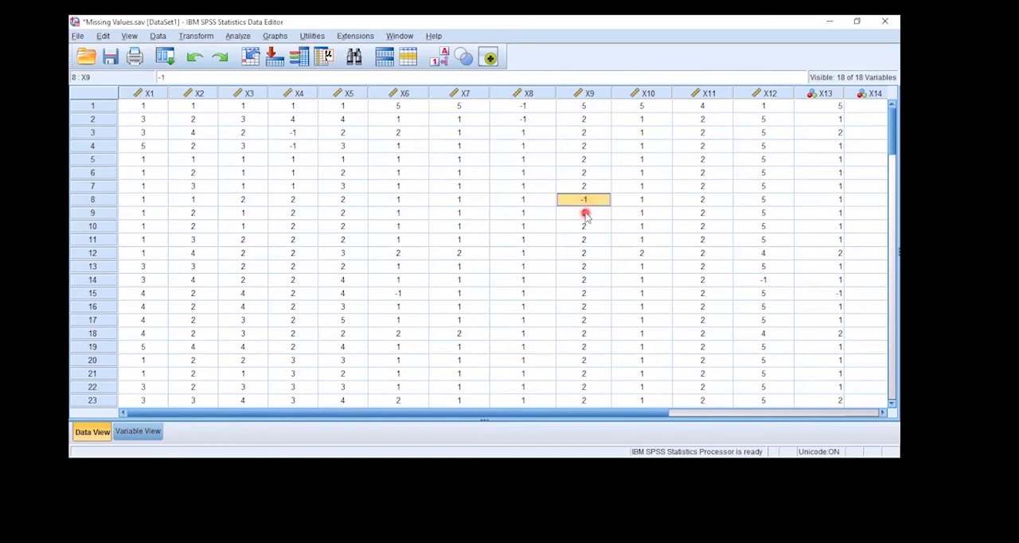
Run Frequencies on all variables X1 to X18 with frequency tables displayed
click(230, 37)
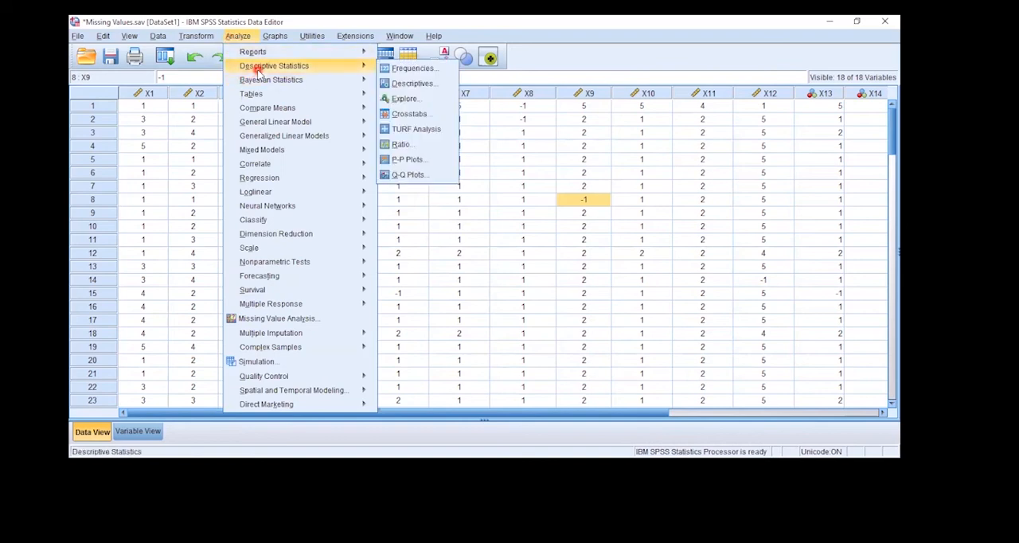
click(371, 75)
click(348, 66)
click(405, 71)
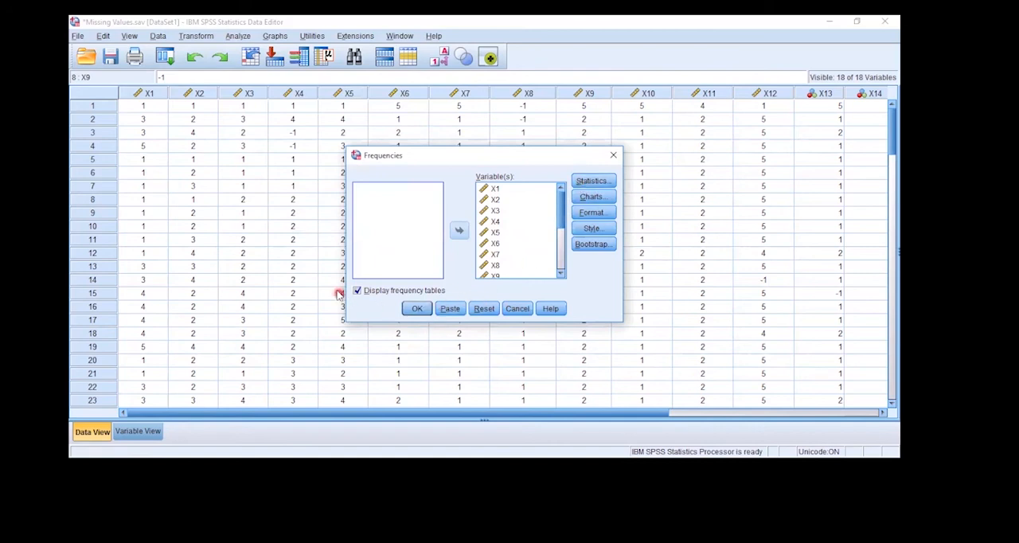
click(418, 309)
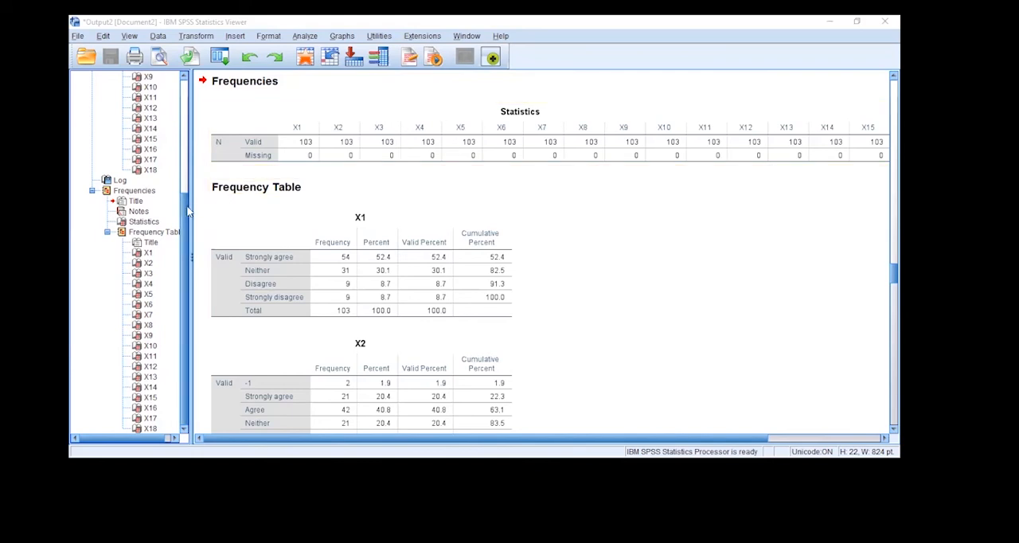
Compare the Statistics and Frequency Table output of the earlier Frequencies run with those of the run after recoding
scroll(184, 207, up, 5)
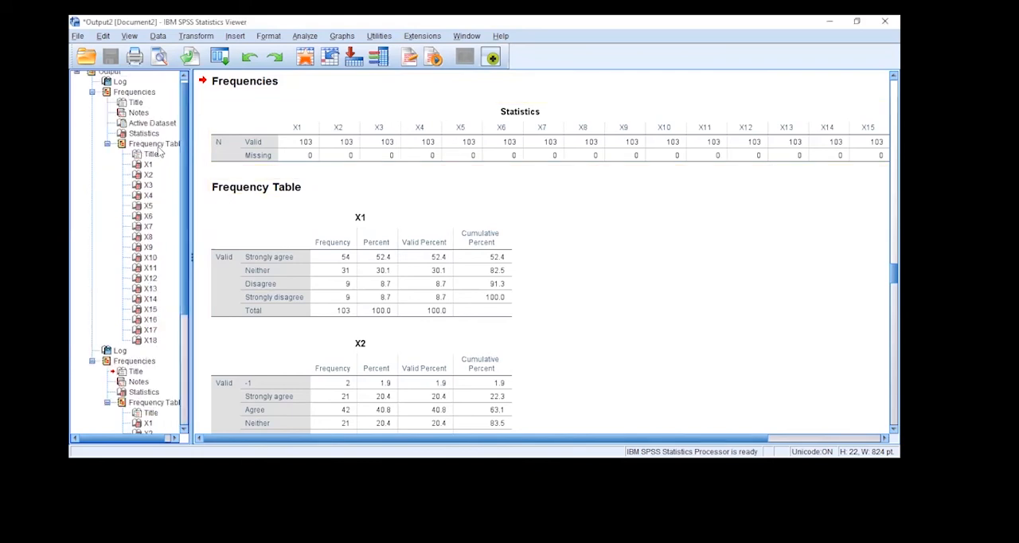
click(158, 146)
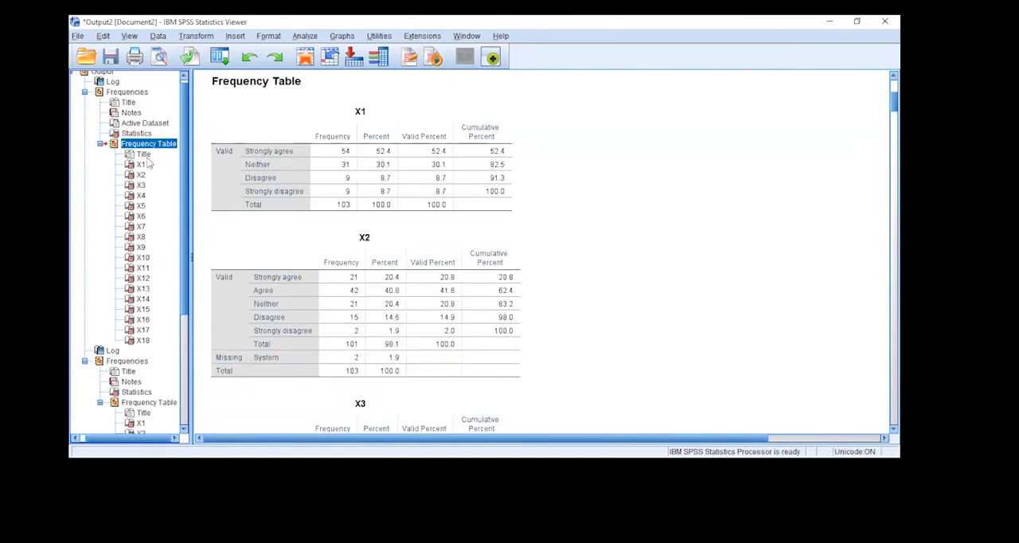
click(148, 134)
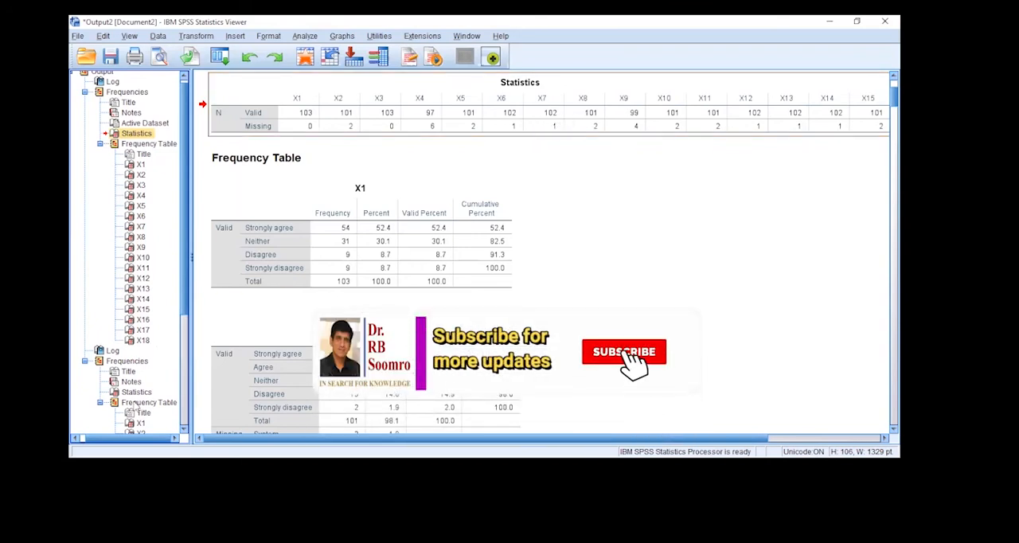
click(149, 402)
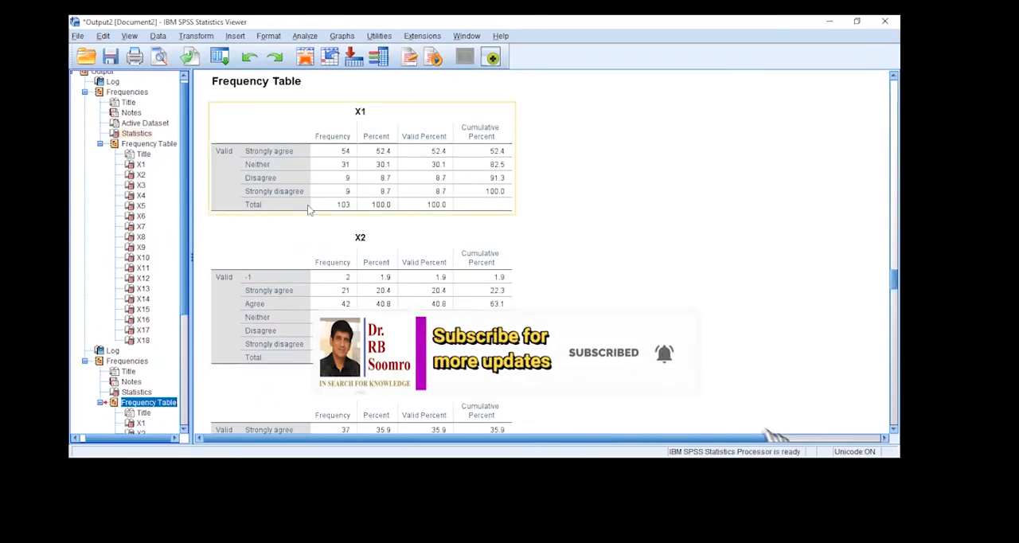
click(139, 393)
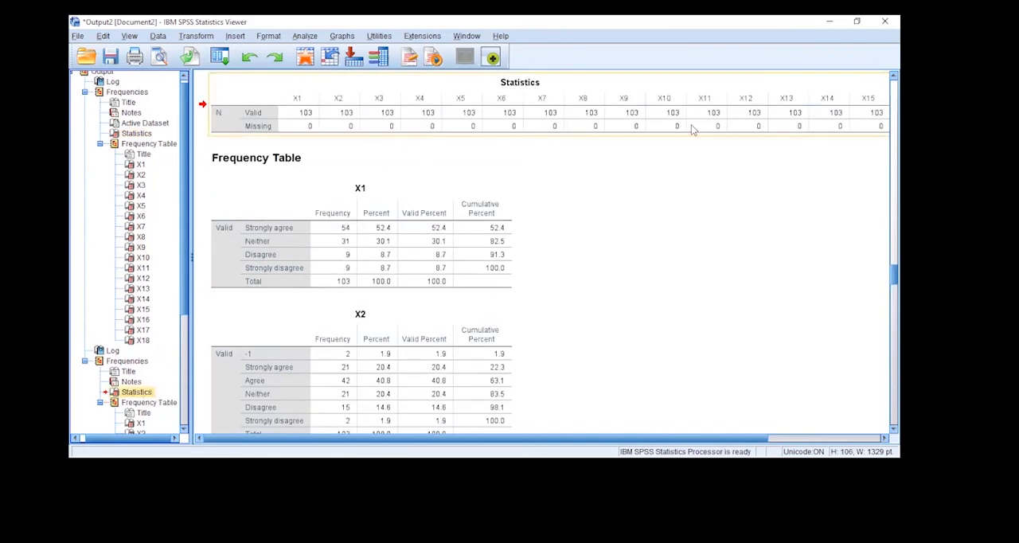
click(691, 160)
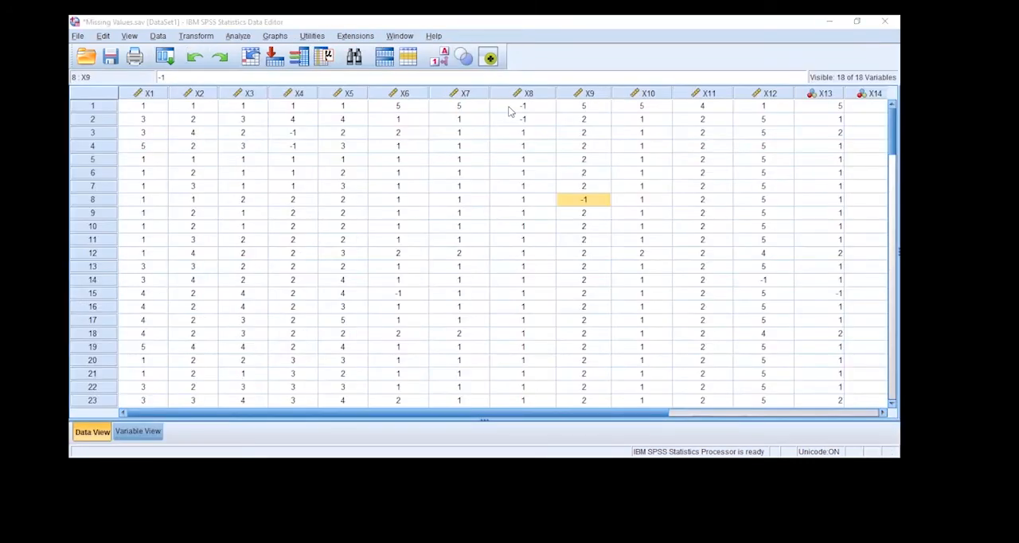
Inspect the recoded -1 cells in the Data Editor, at case 2 of X8 and case 15 of X6
click(509, 109)
click(516, 121)
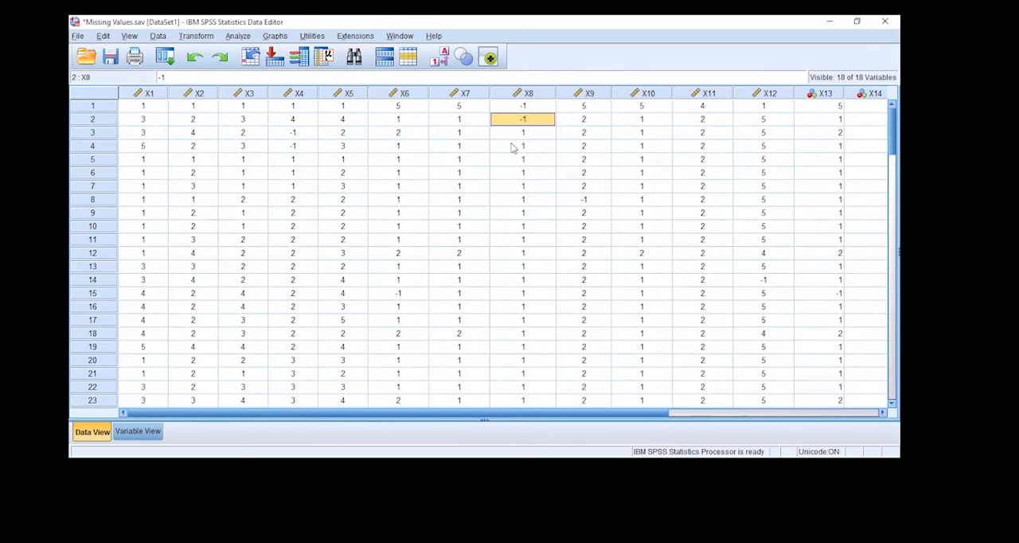
click(414, 292)
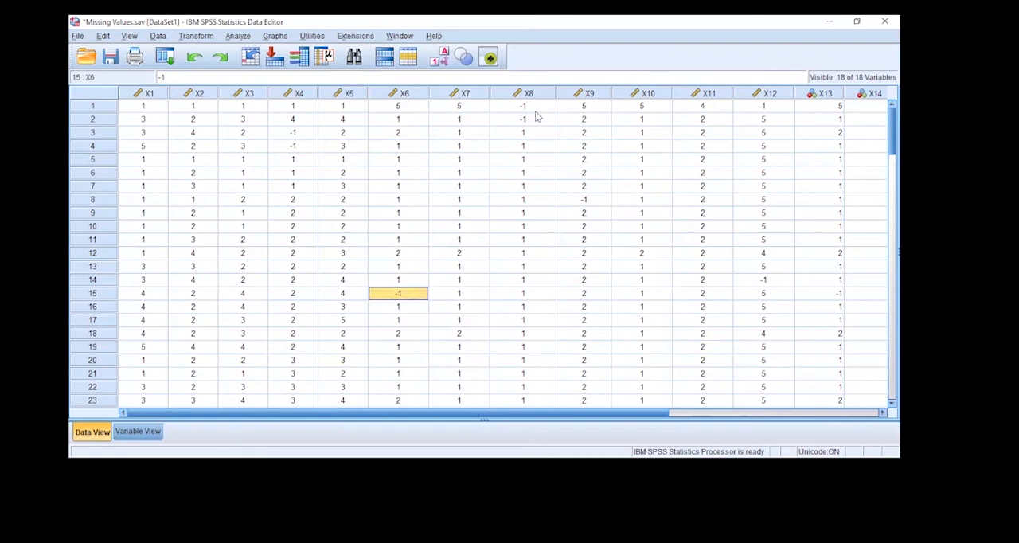
Enter -1 as a discrete missing value in the Missing Values settings of variable X1
click(151, 436)
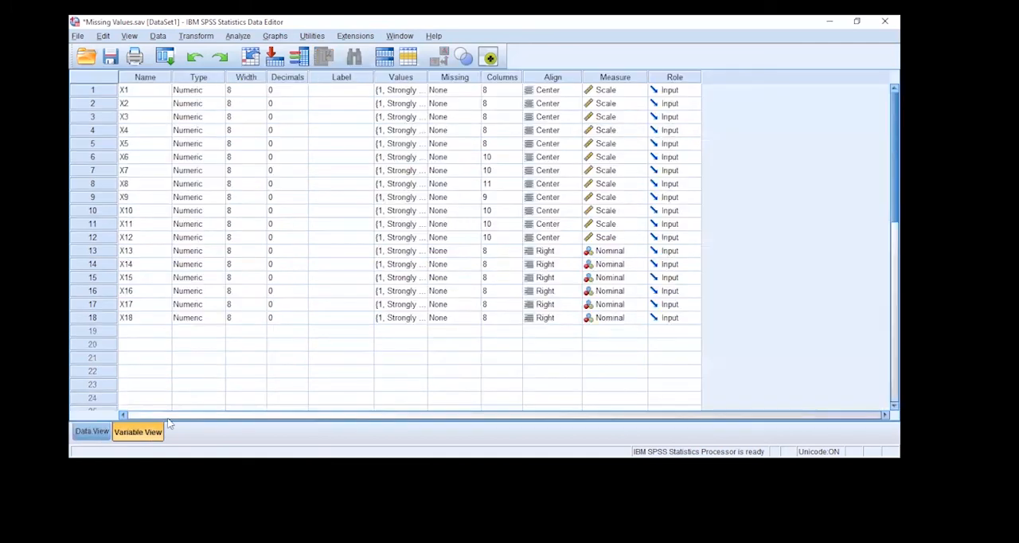
click(475, 94)
click(474, 91)
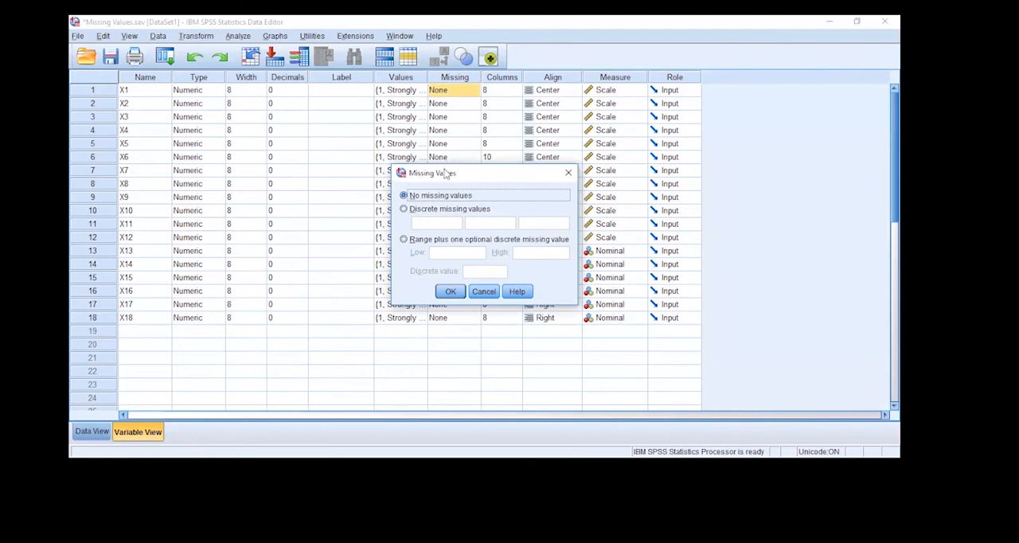
click(430, 210)
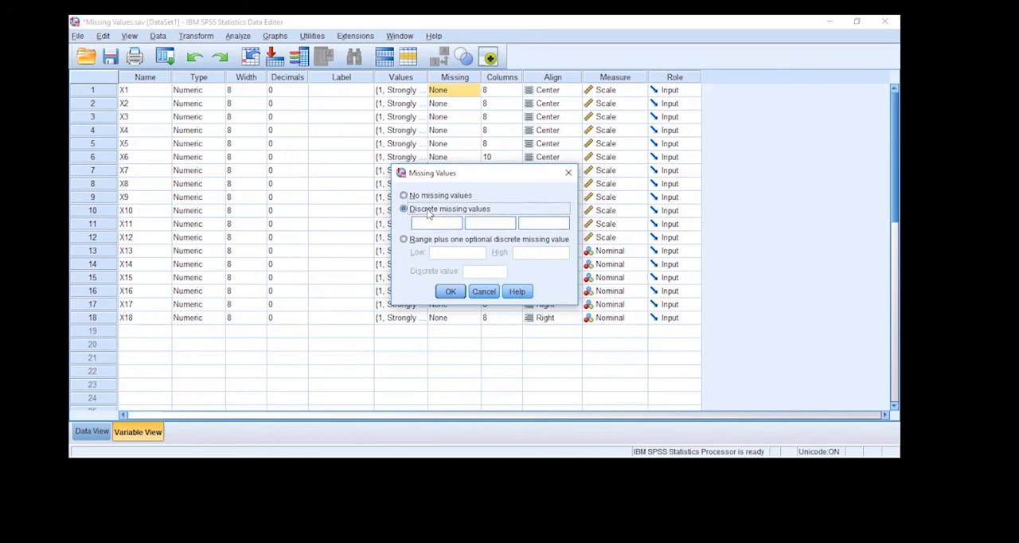
click(427, 223)
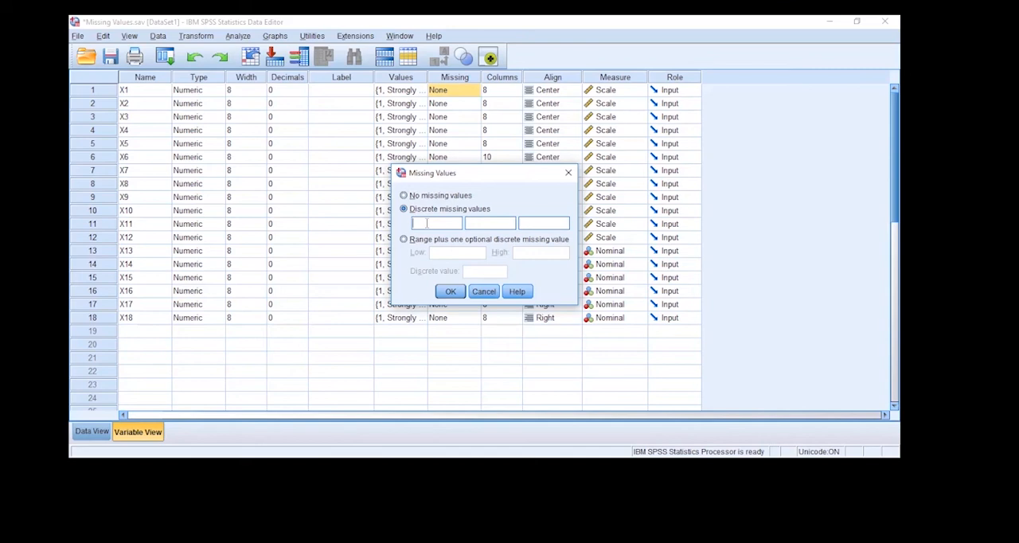
text(-1)
Keep -1 as the only discrete missing value for variable X1 and apply the setting
click(480, 222)
text(-8)
click(449, 240)
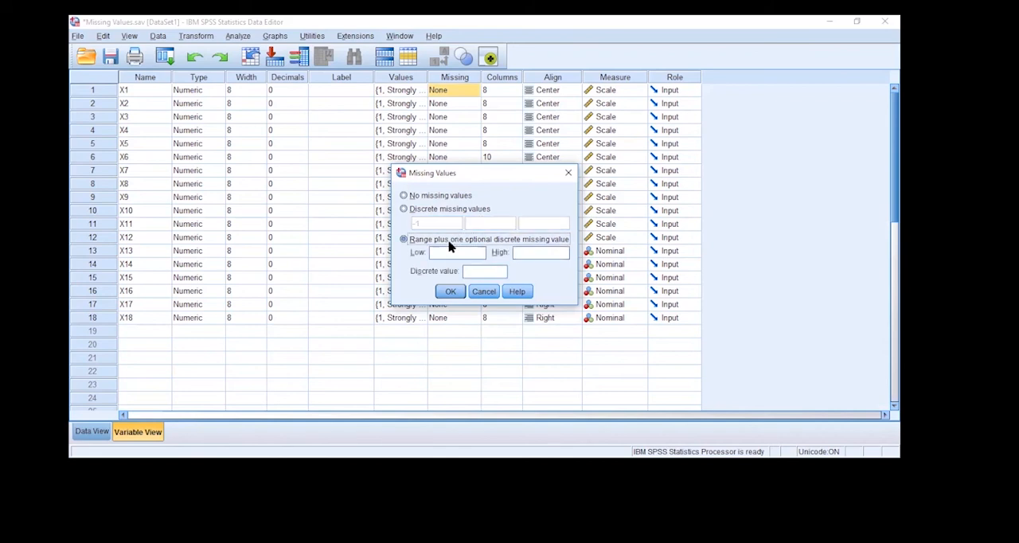
click(420, 212)
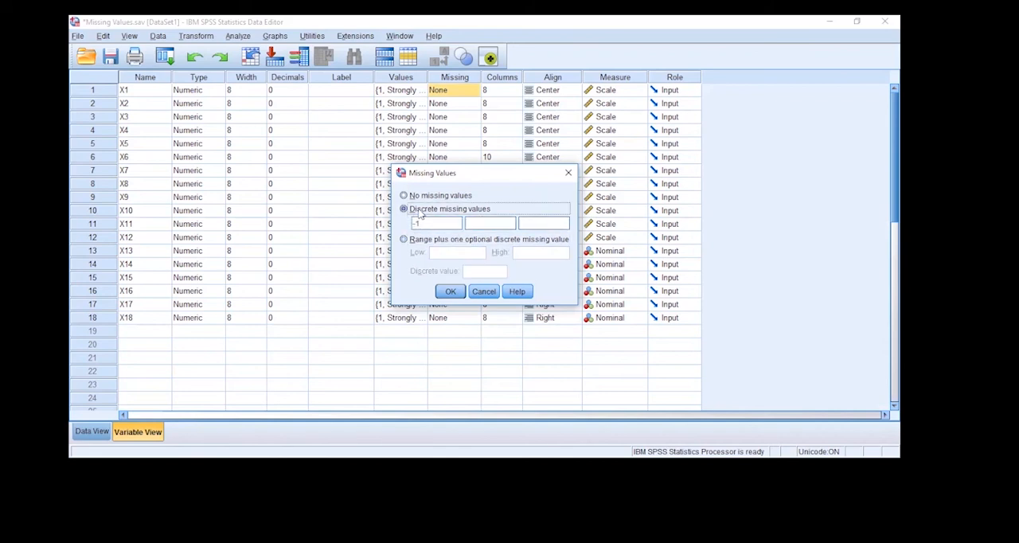
click(450, 293)
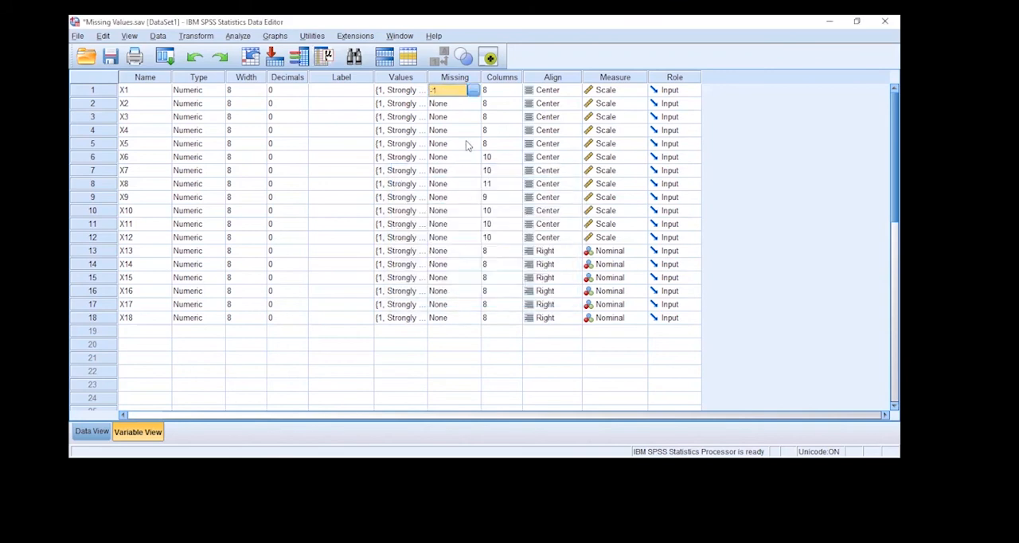
click(469, 106)
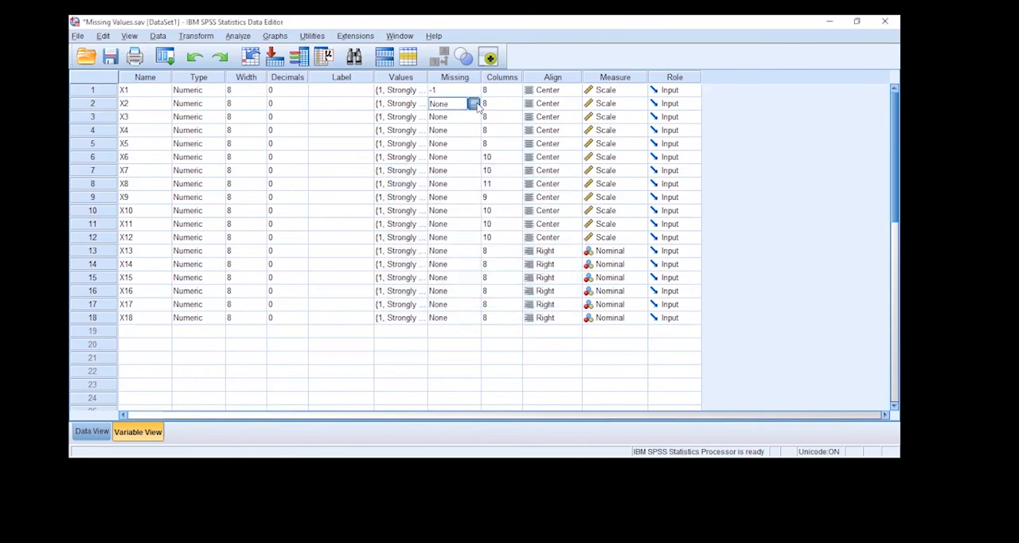
click(475, 104)
click(449, 289)
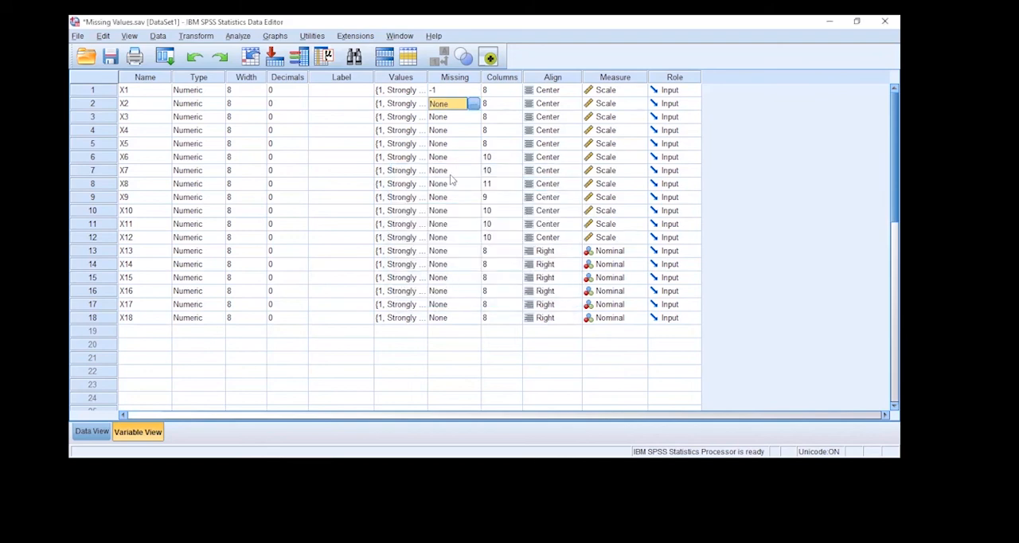
Copy the missing-value definition of X1 to all the other variables, X2 through X18
right_click(451, 93)
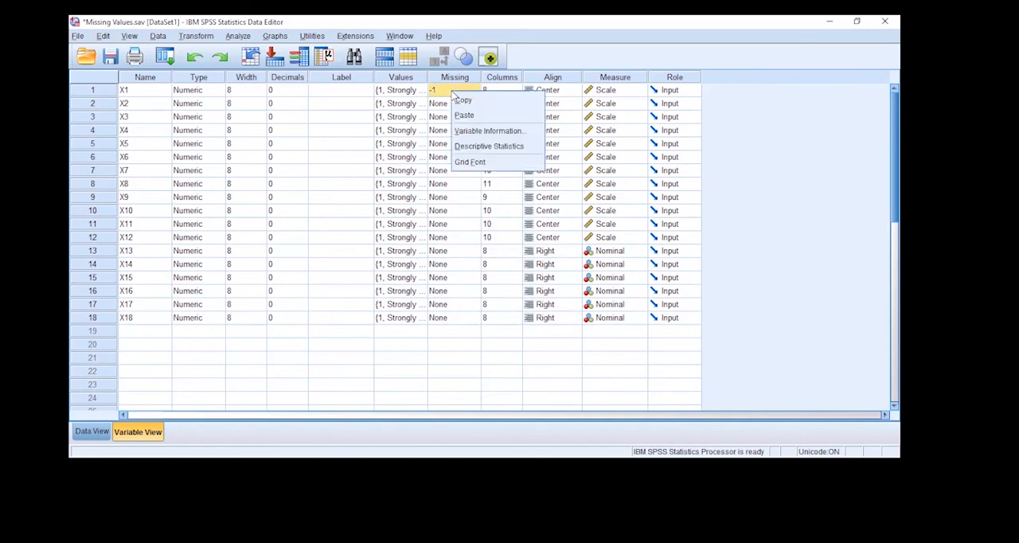
click(461, 100)
drag(450, 104, 451, 325)
right_click(434, 251)
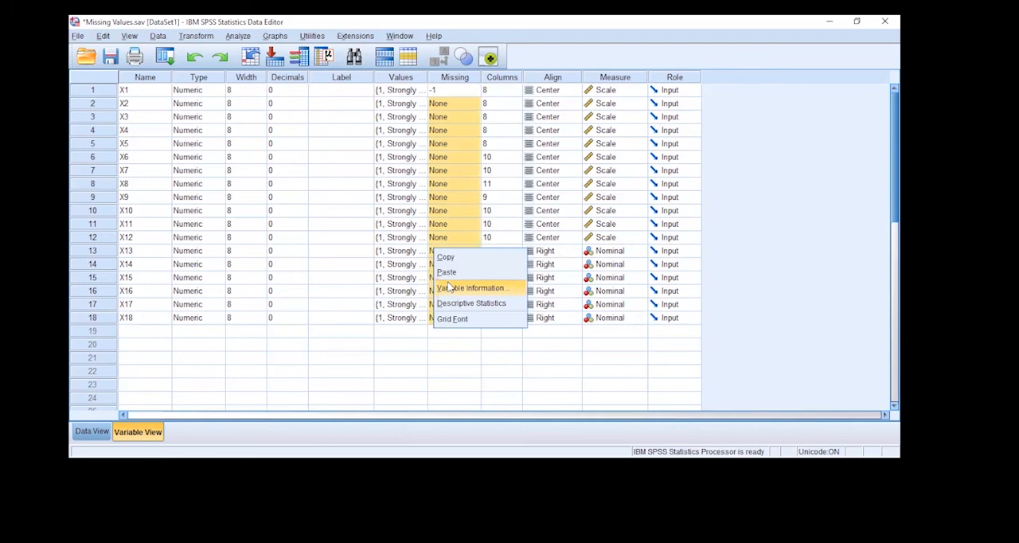
click(446, 272)
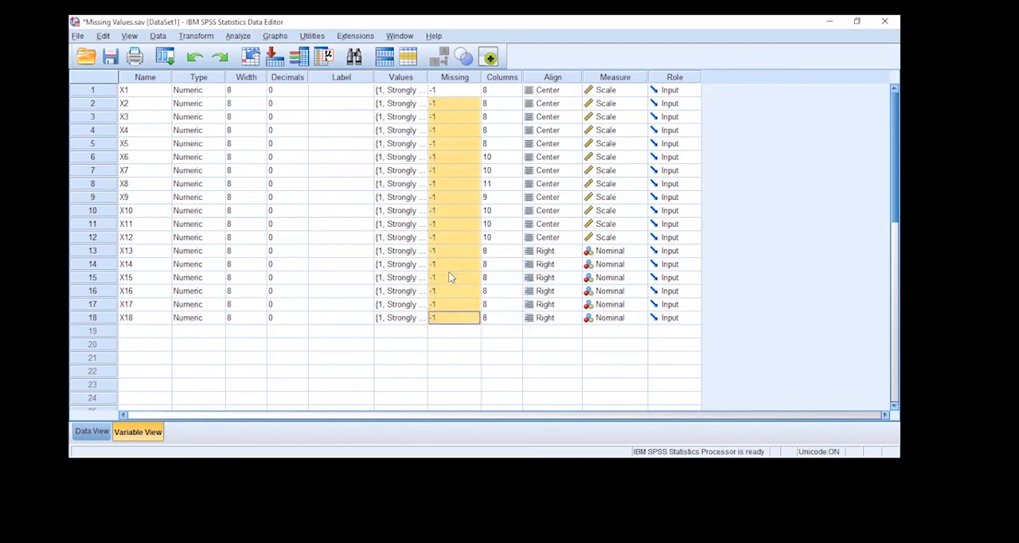
Return to the case data and rerun Frequencies on all variables X1 to X18
click(89, 430)
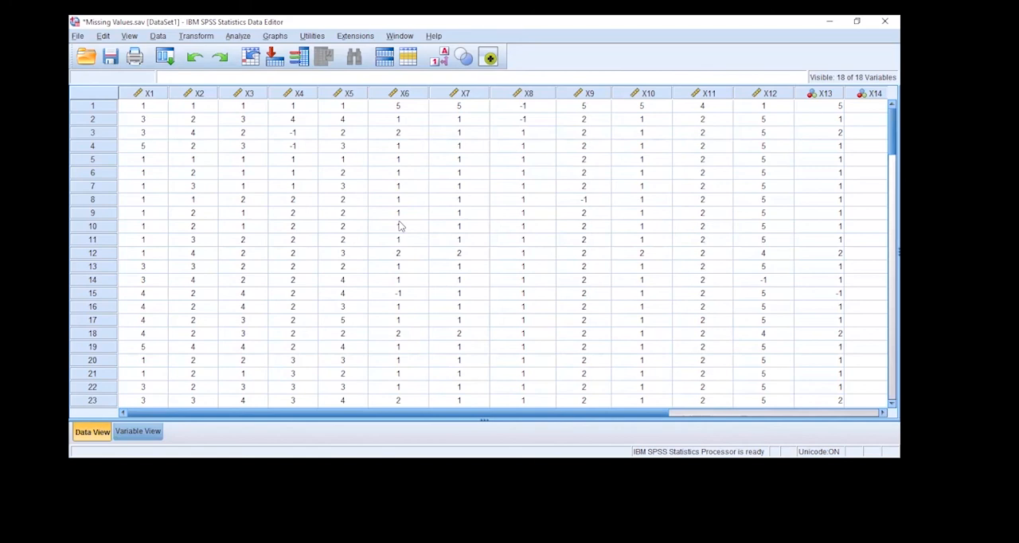
click(200, 37)
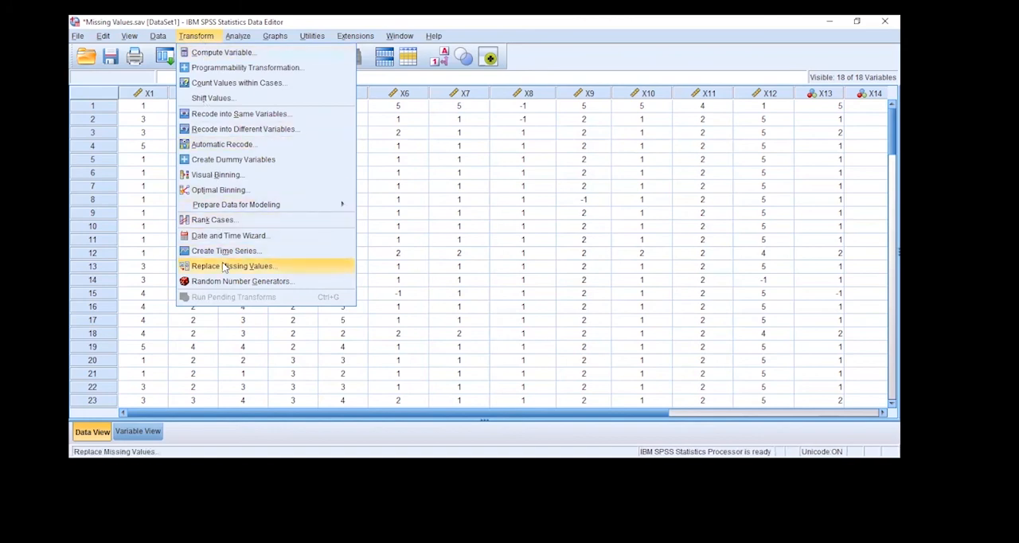
click(502, 223)
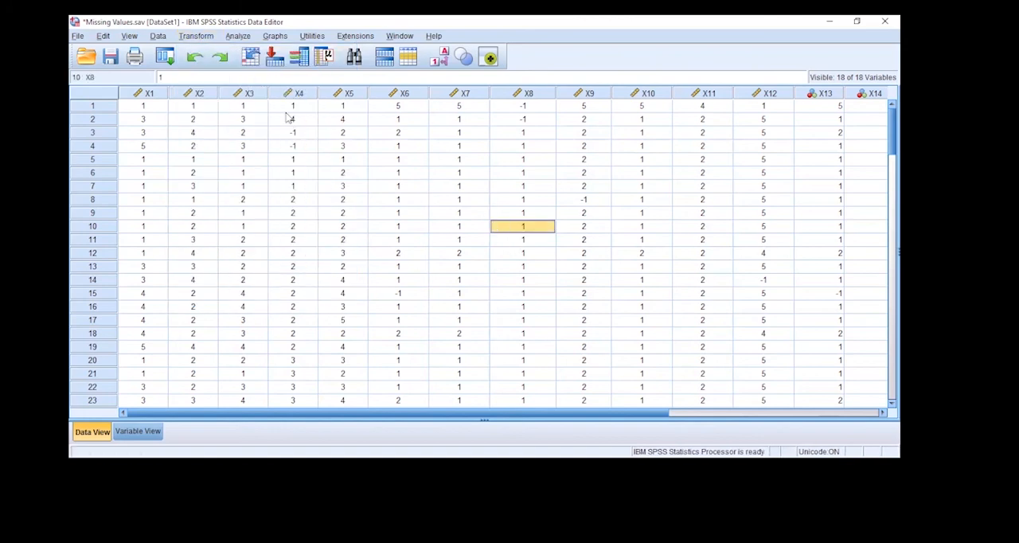
click(237, 36)
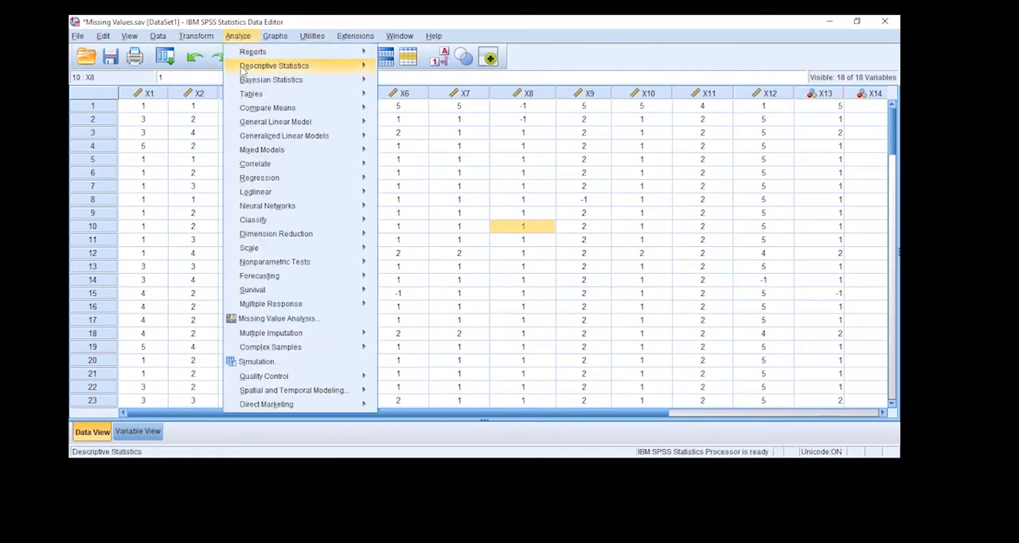
mouse_move(243, 70)
click(403, 70)
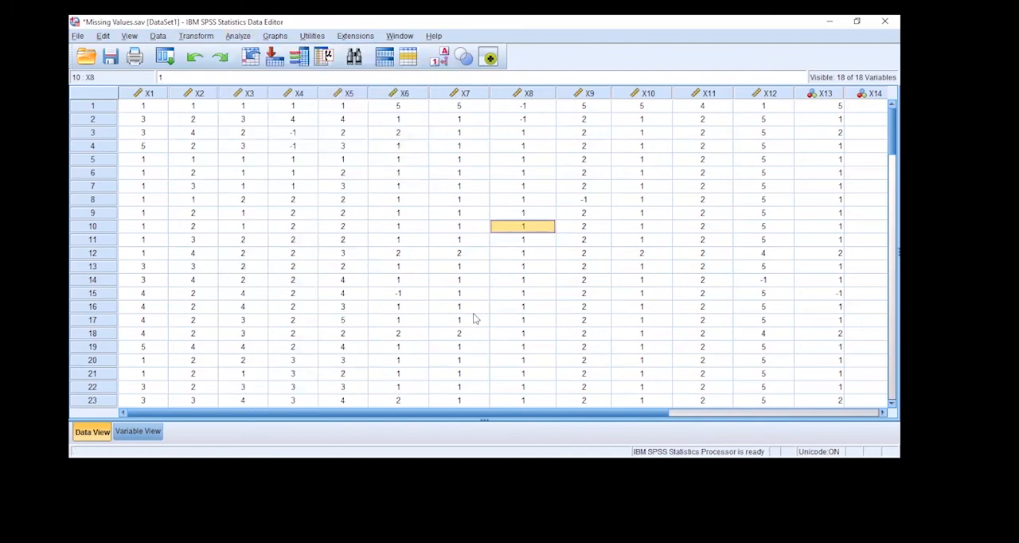
click(417, 309)
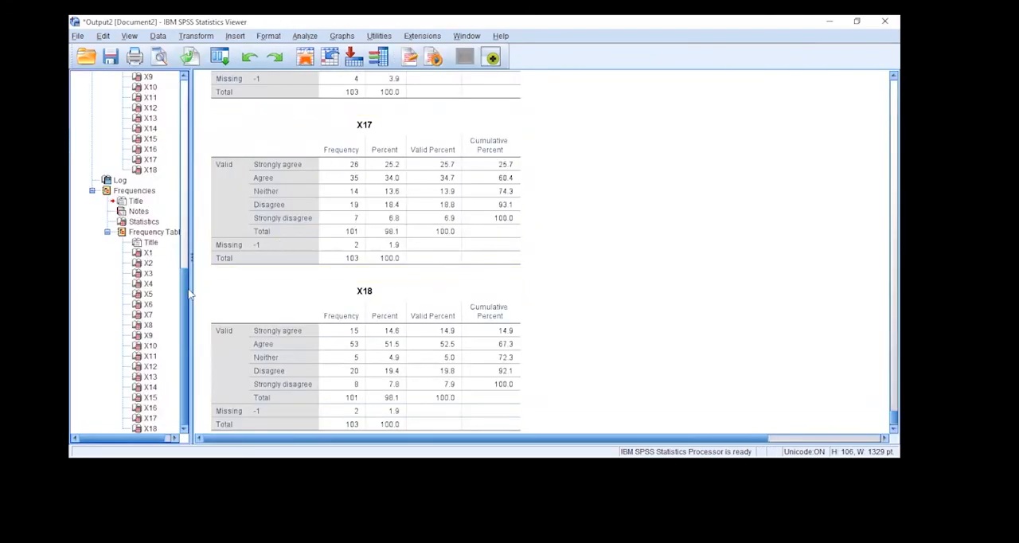
Compare the valid and missing counts in the Statistics tables of the three Frequencies runs in the output
drag(187, 288, 186, 80)
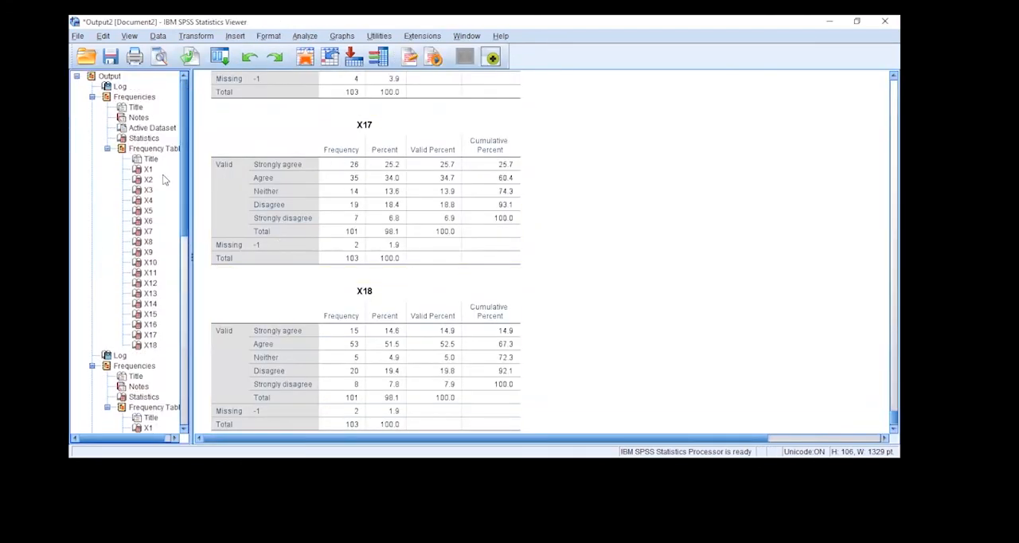
click(147, 148)
click(139, 139)
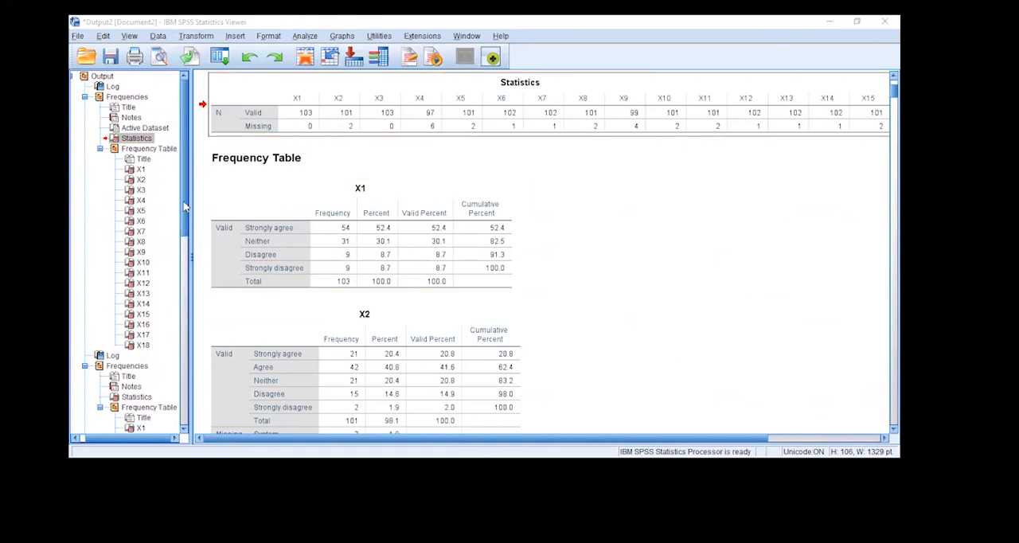
drag(183, 121, 185, 207)
click(136, 200)
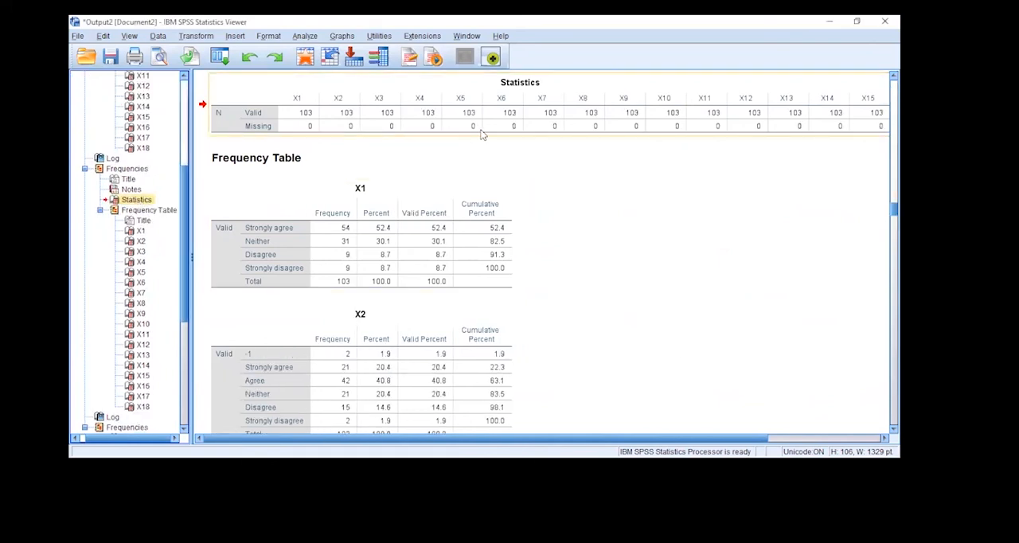
drag(184, 200, 184, 267)
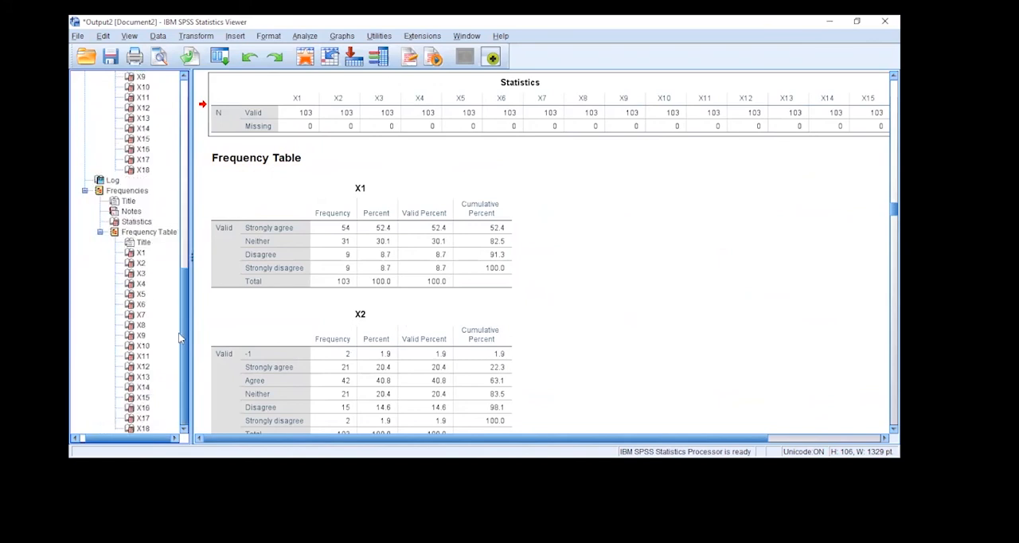
click(137, 221)
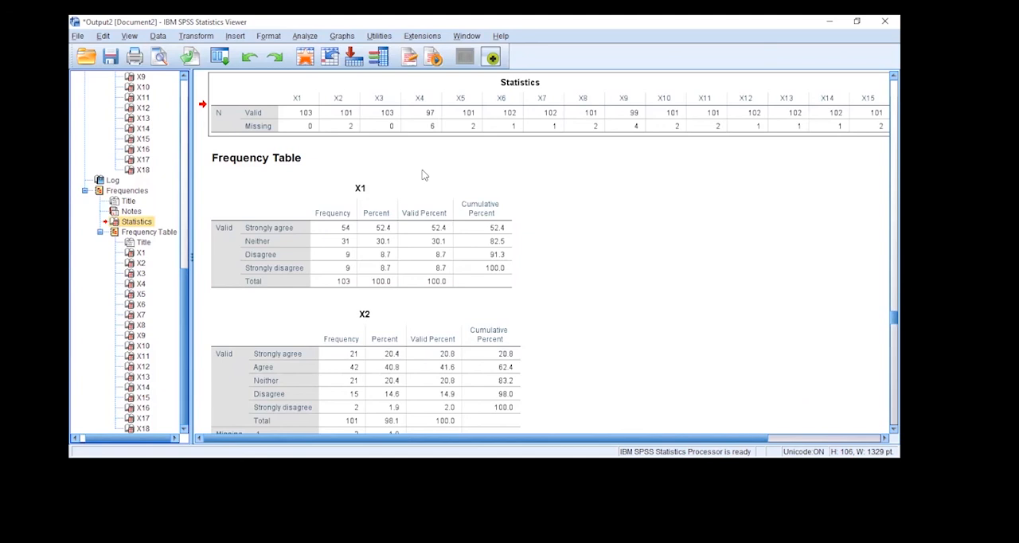
Switch to the Data Editor and add all variables X1 to X18 as new variables in Replace Missing Values
key(alt+Tab)
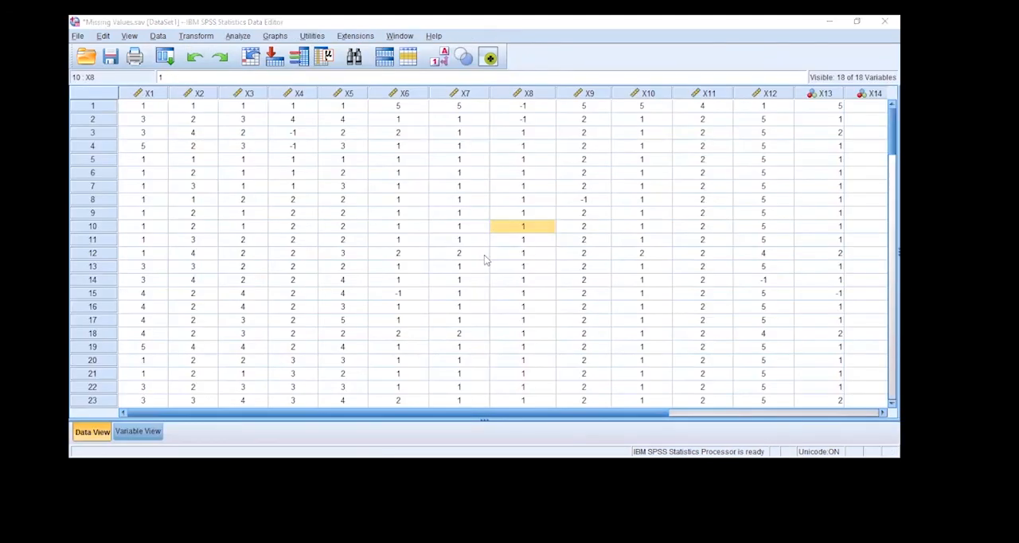
click(406, 295)
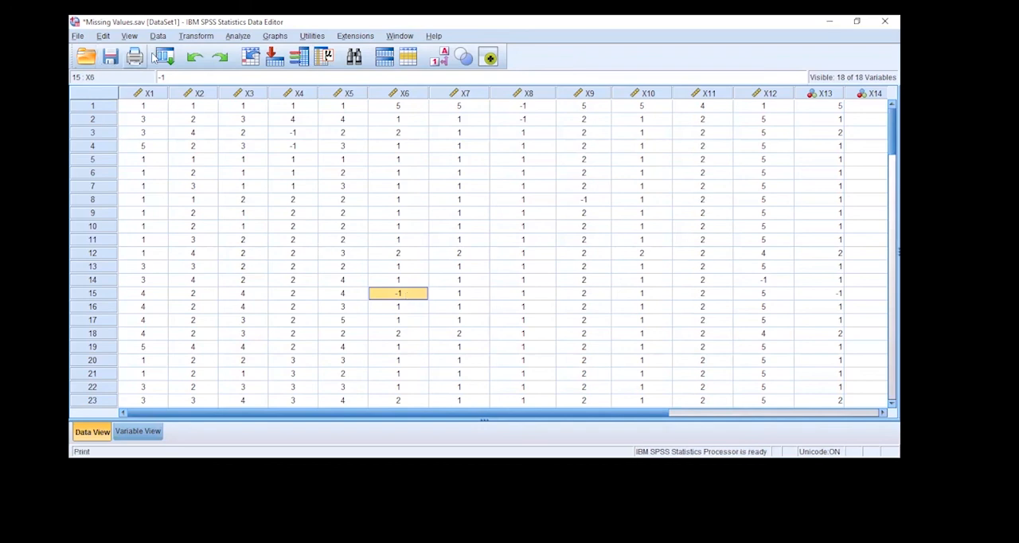
click(199, 37)
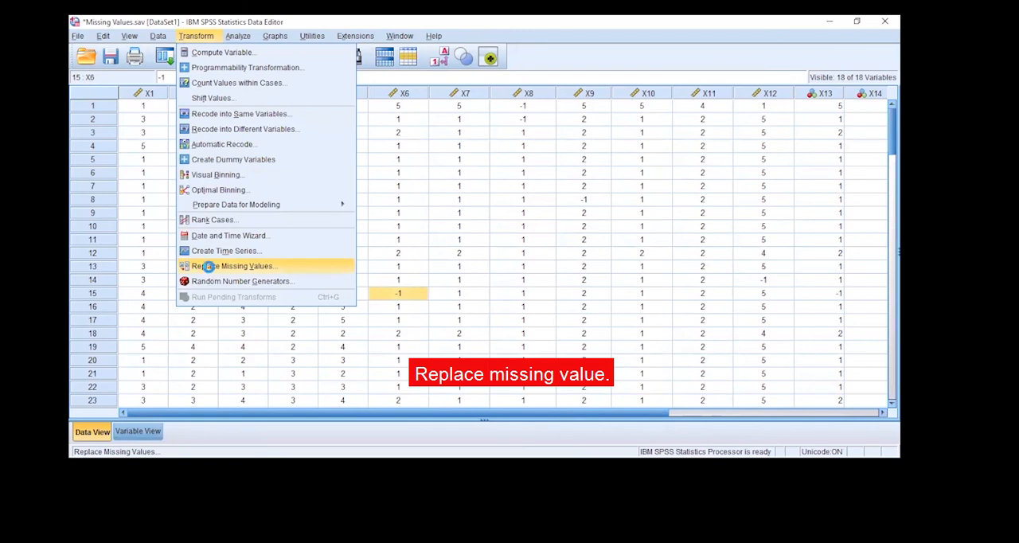
click(211, 271)
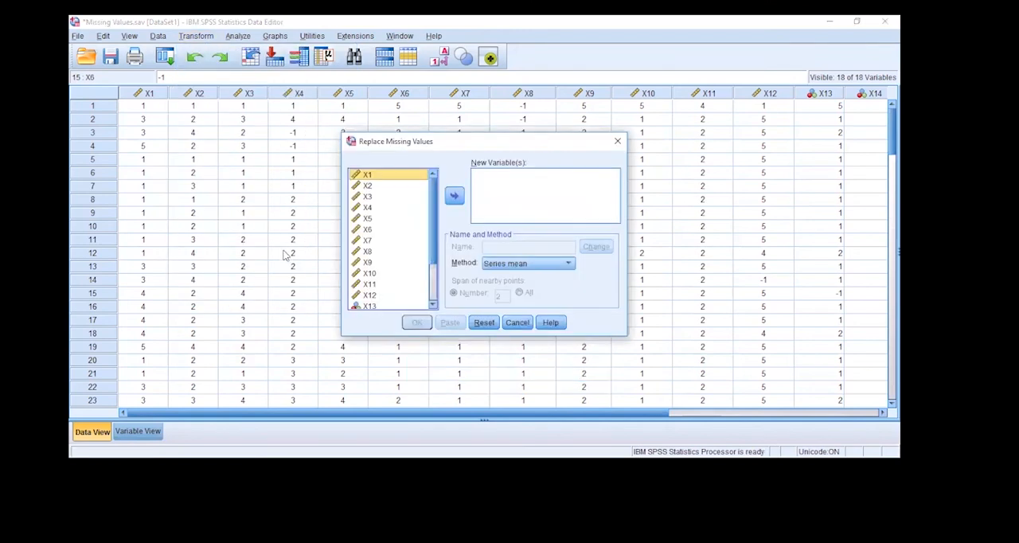
key(ctrl+a)
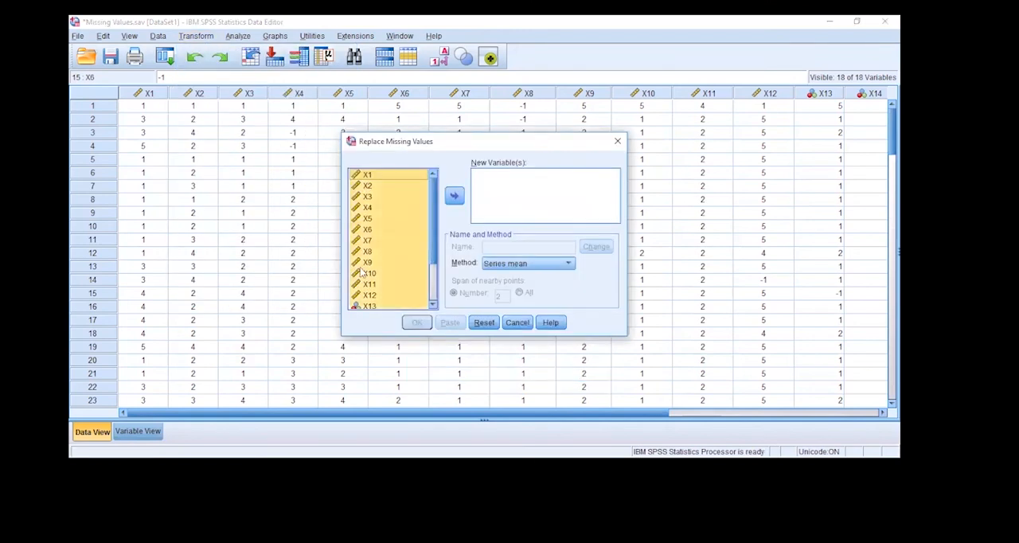
click(454, 195)
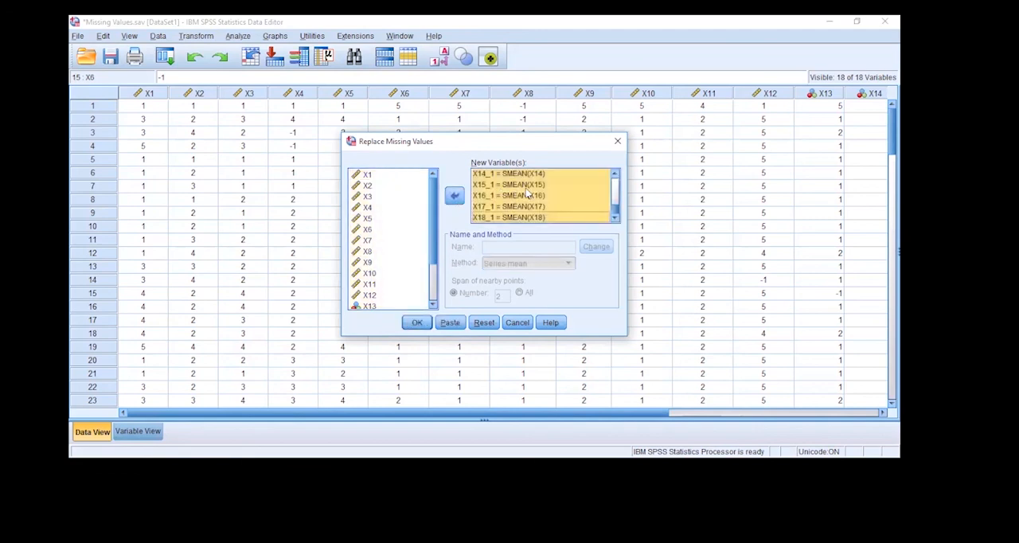
Check the new-variable list and run the missing-value replacement with the Series mean method
click(526, 185)
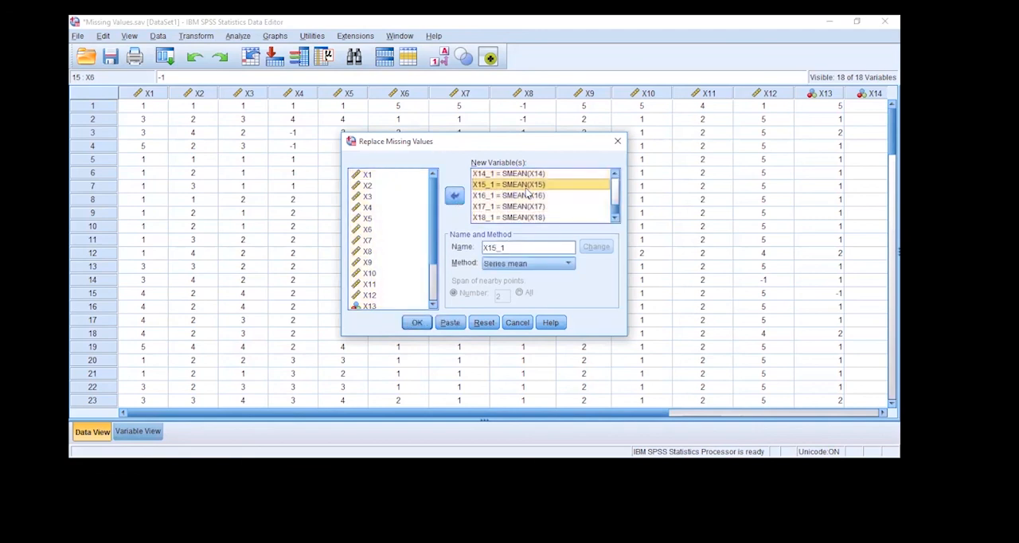
click(370, 175)
scroll(527, 199, up, 4)
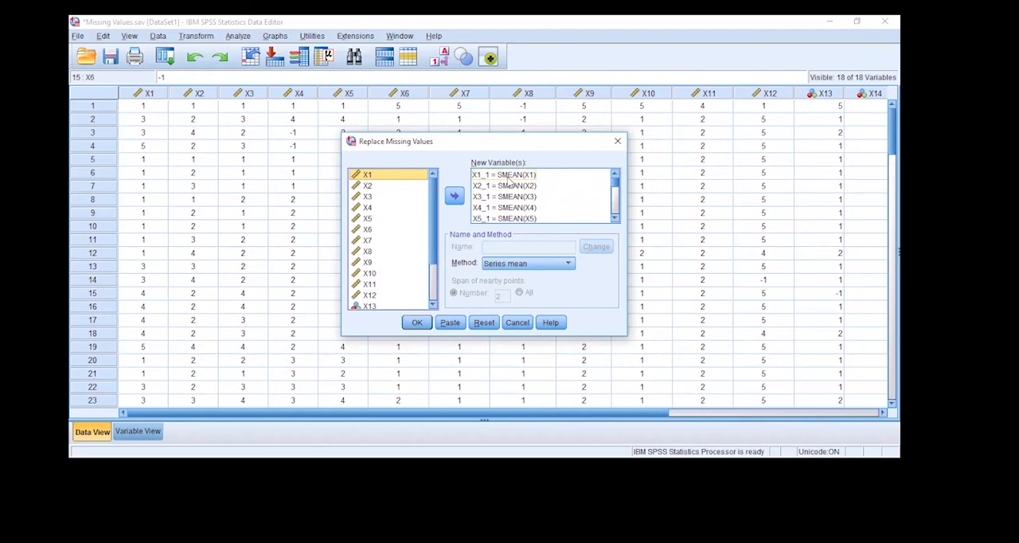
click(518, 267)
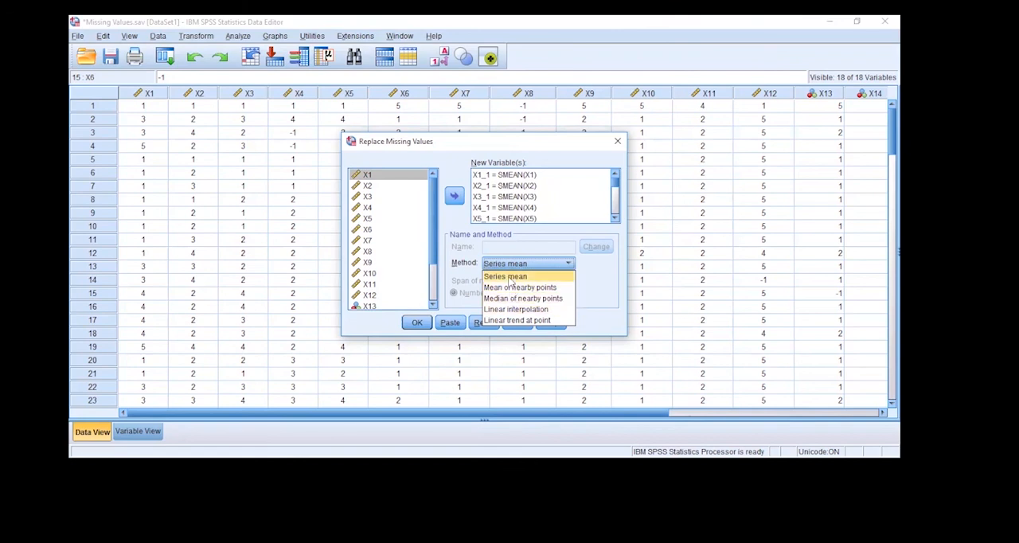
click(510, 279)
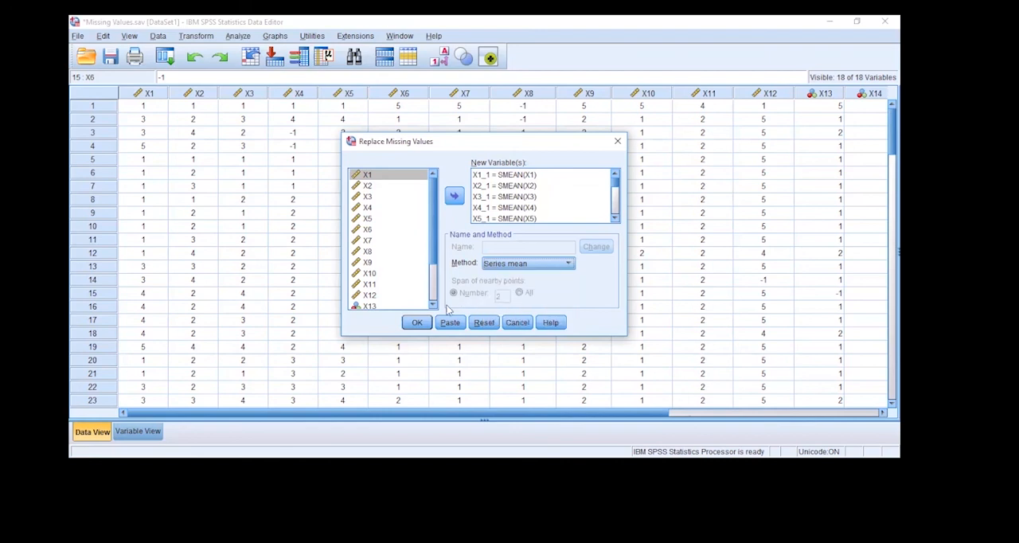
click(418, 324)
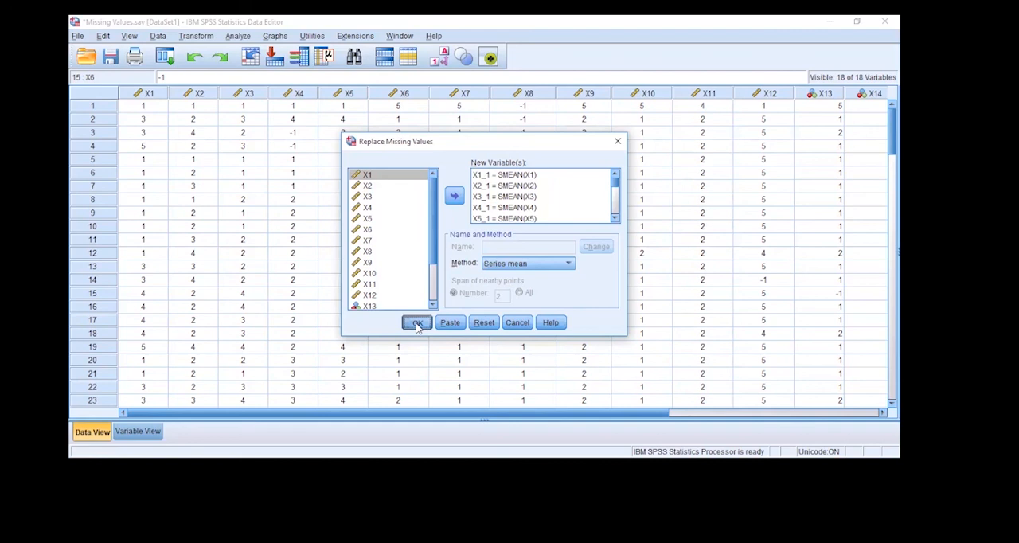
click(417, 324)
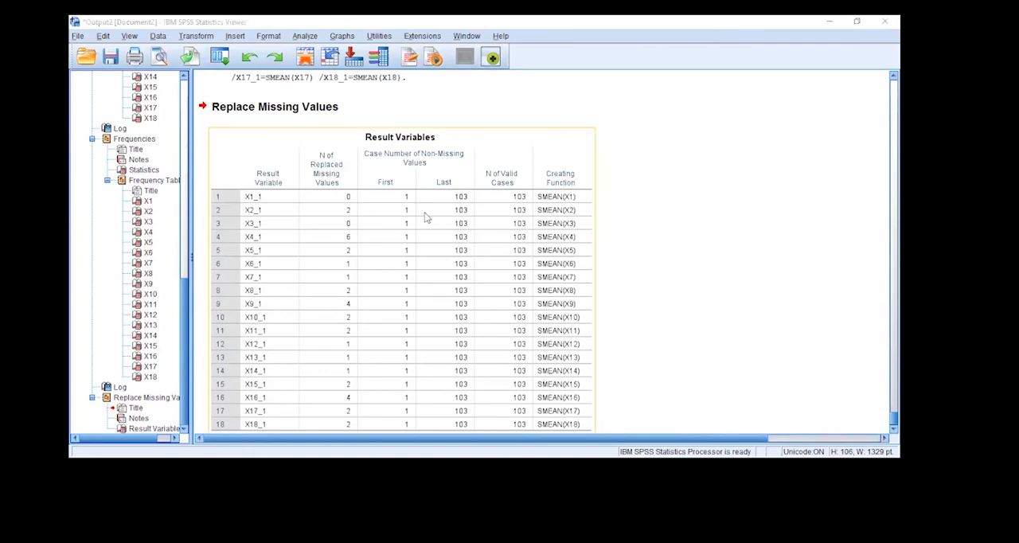
Examine the number of replaced missing values for X1_1 and X2_1 in the Result Variables table
scroll(427, 217, down, 1)
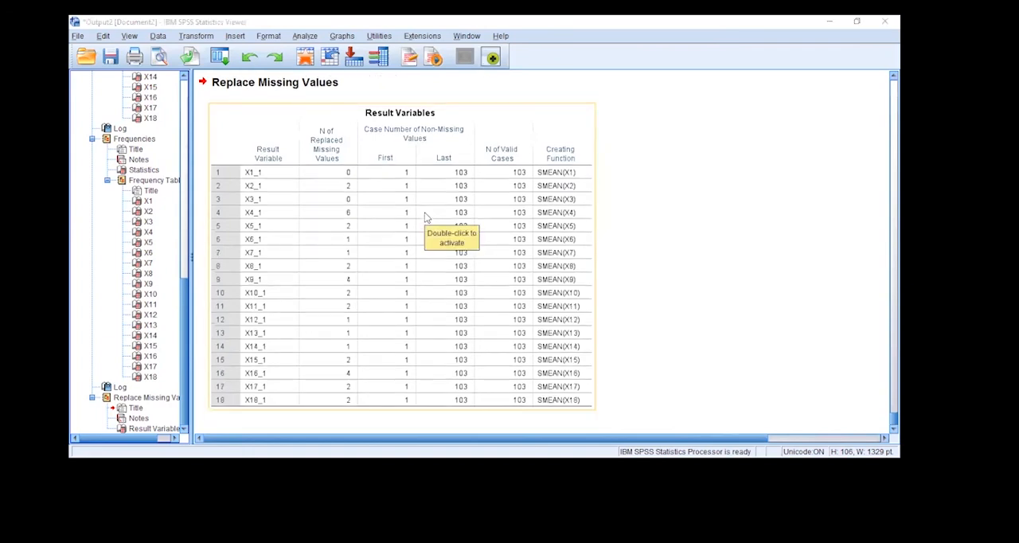
click(258, 182)
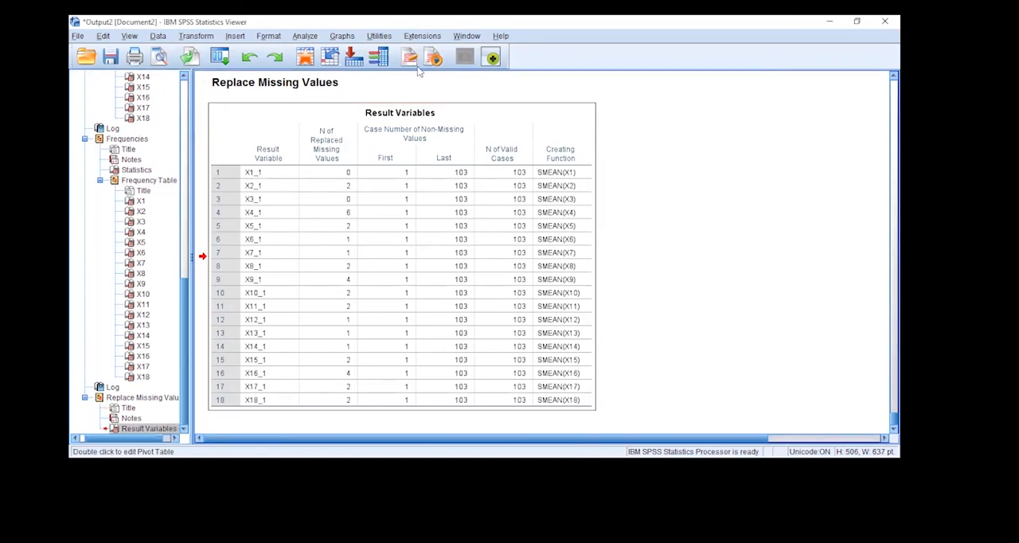
mouse_move(323, 165)
mouse_down()
mouse_move(408, 164)
mouse_move(427, 178)
mouse_up()
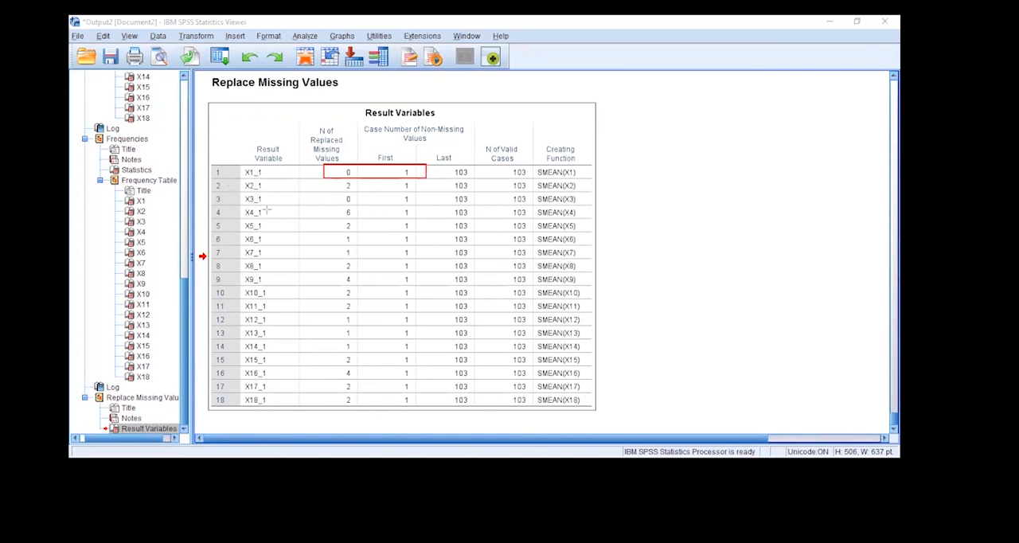
drag(235, 178, 353, 192)
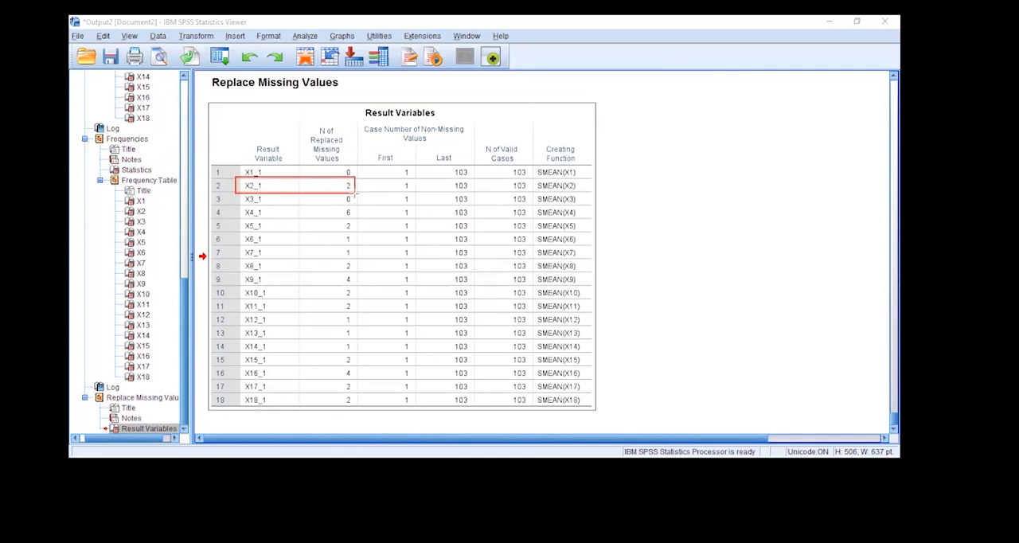
Examine the N of Replaced Missing Values column for X2_1 and X4_1 in the Result Variables table
drag(310, 119, 347, 169)
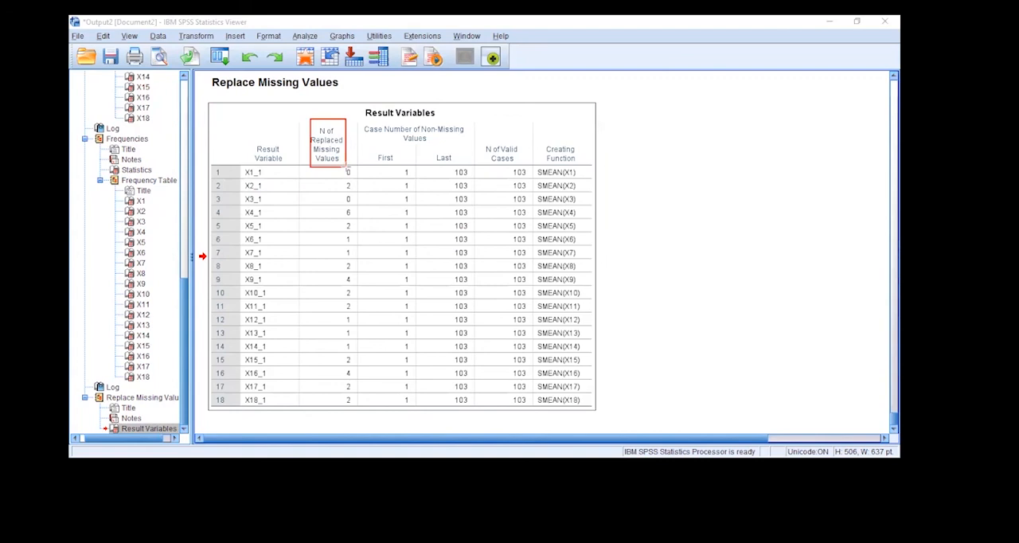
mouse_move(335, 180)
mouse_down()
mouse_move(350, 192)
mouse_move(353, 218)
mouse_up()
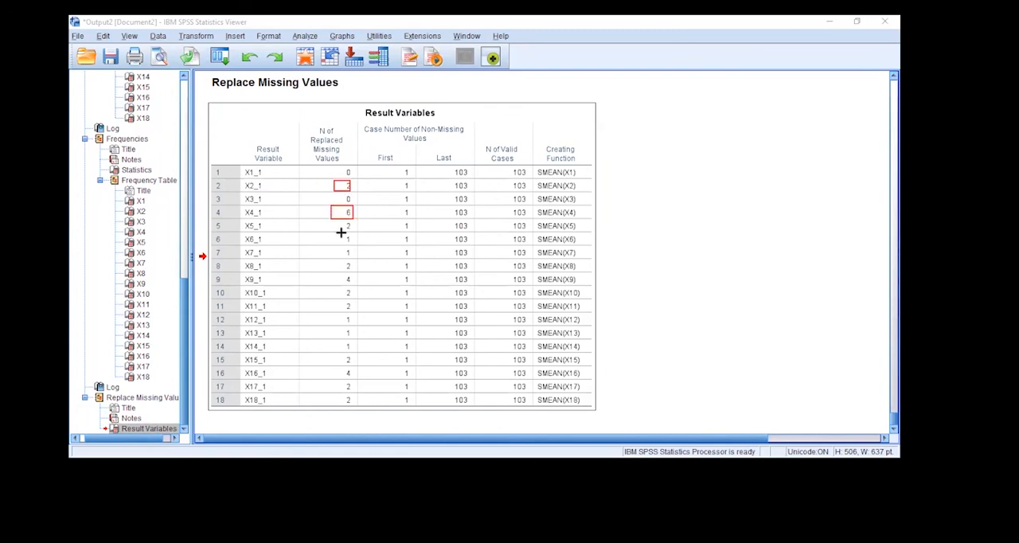
key(ctrl+z)
key(ctrl+z)
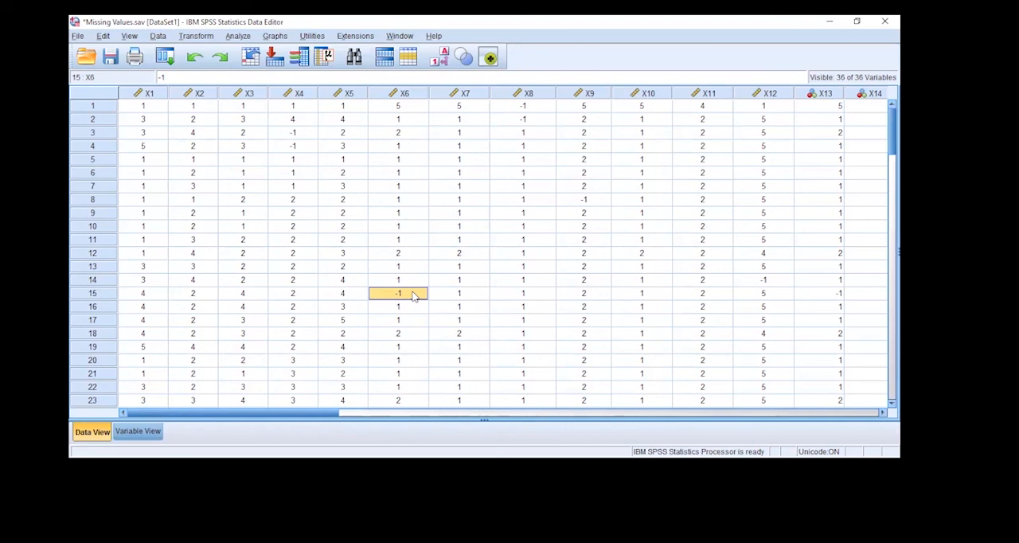
Switch to the Data Editor, start a Frequencies analysis and reset its previous variable selection
click(235, 38)
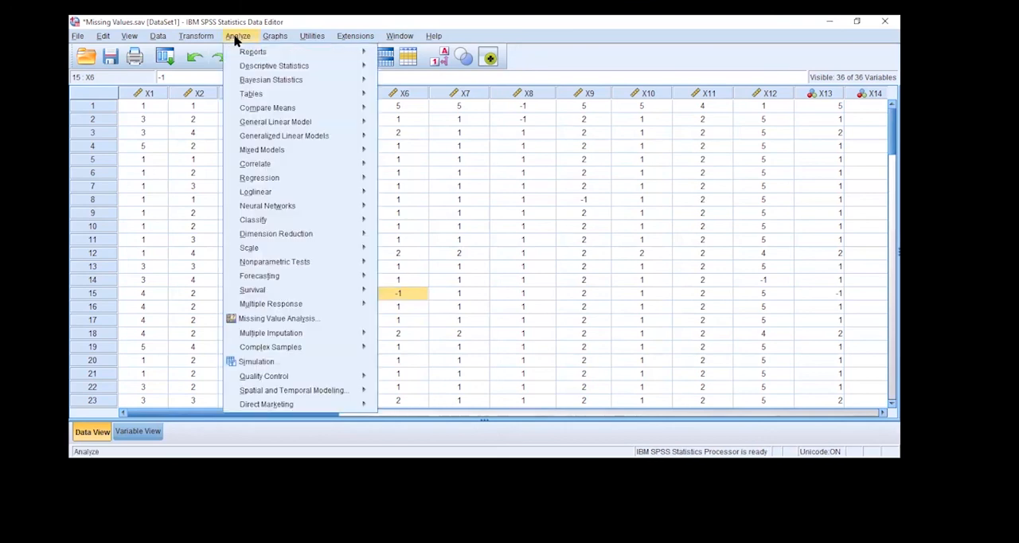
mouse_move(273, 68)
click(401, 68)
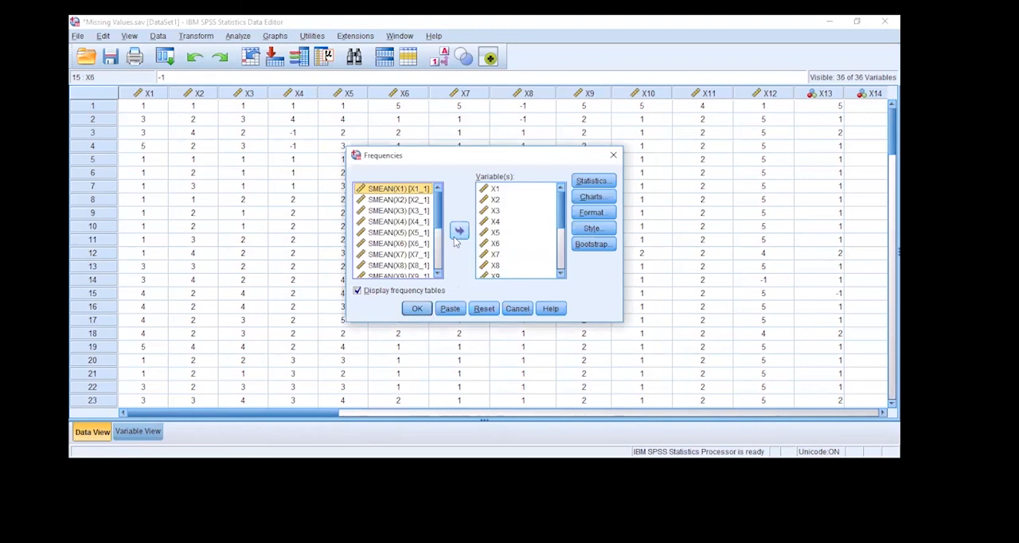
click(486, 222)
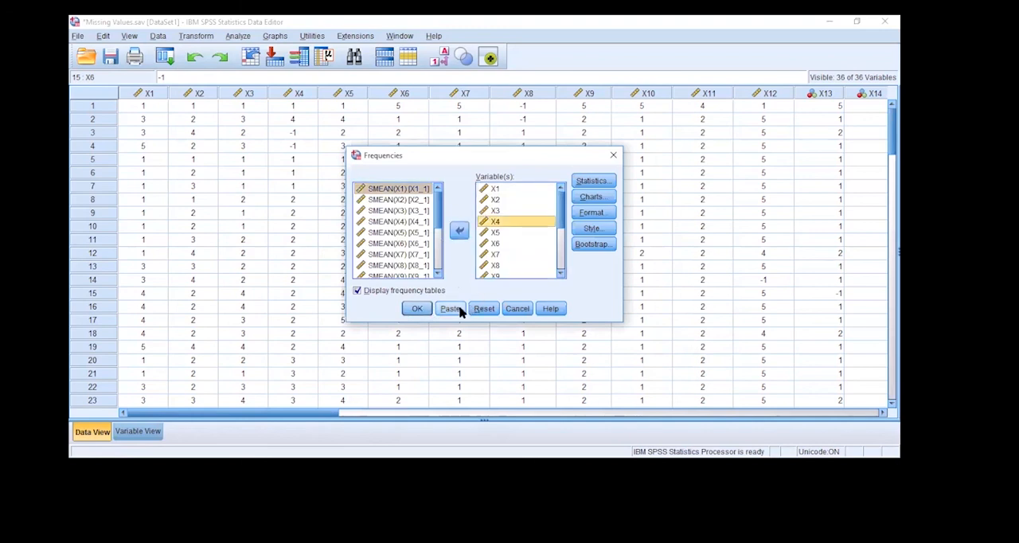
click(483, 308)
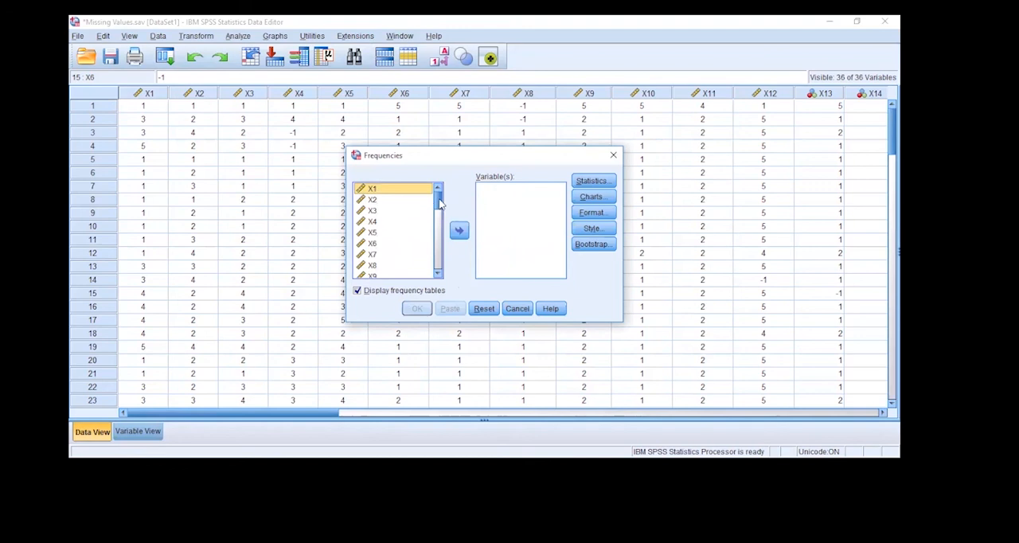
Add the series-mean variables SMEAN(X1) to SMEAN(X18) to the Frequencies analysis and run it
scroll(438, 206, down, 2)
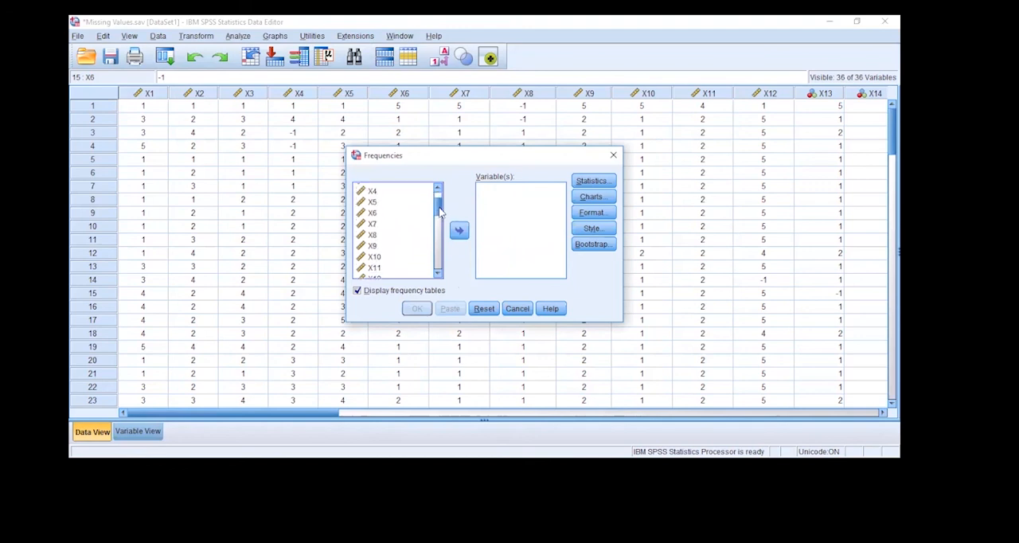
scroll(436, 220, down, 4)
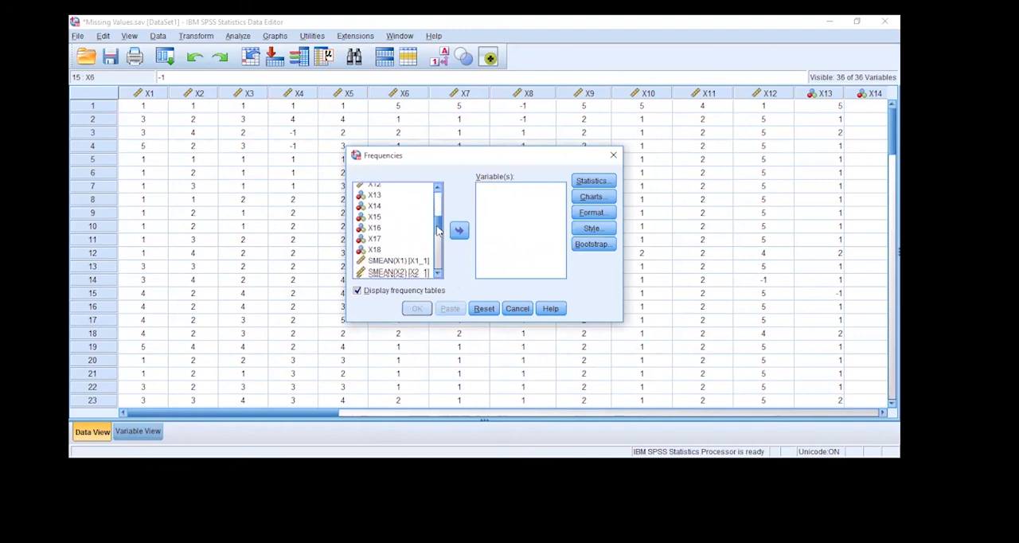
click(401, 200)
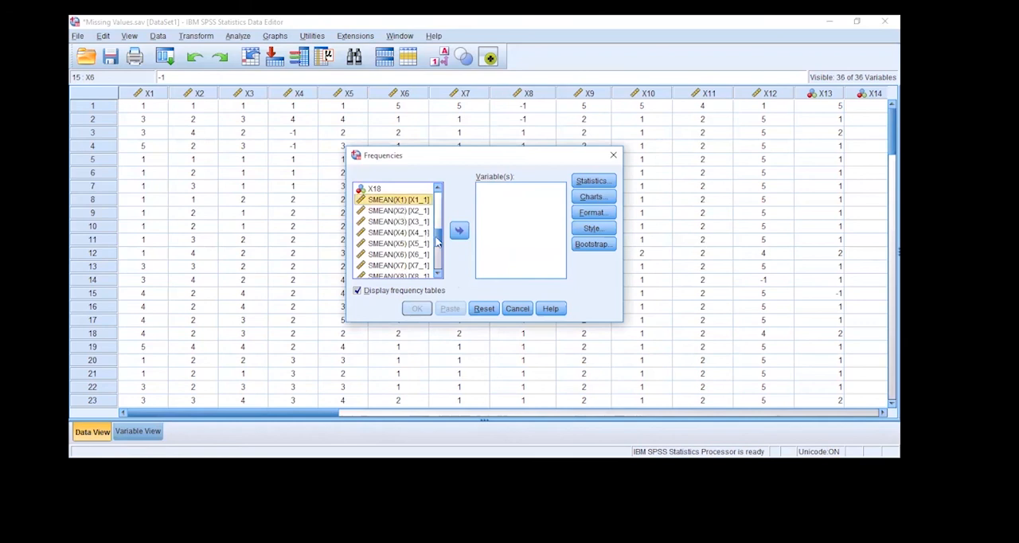
scroll(440, 255, down, 3)
shift+click(402, 273)
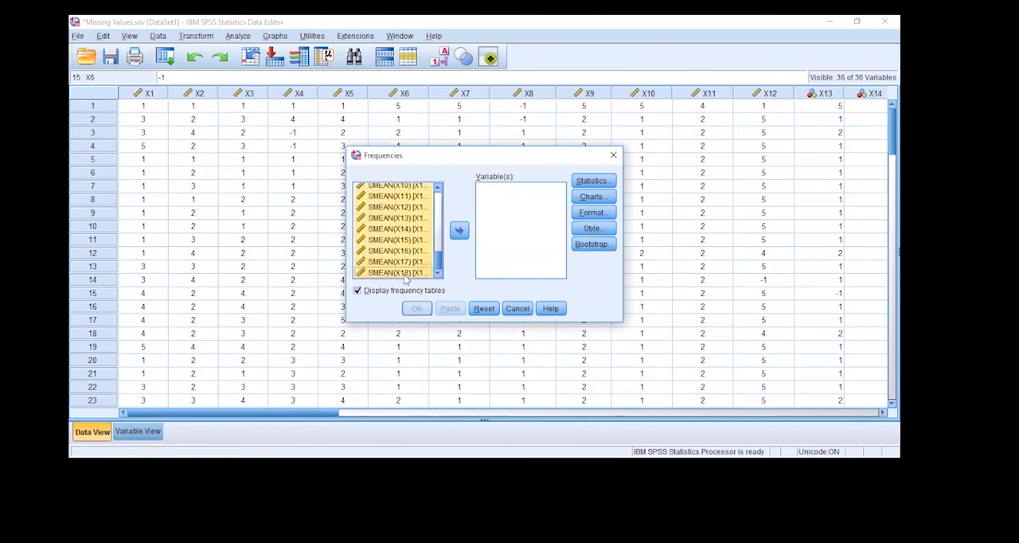
click(460, 232)
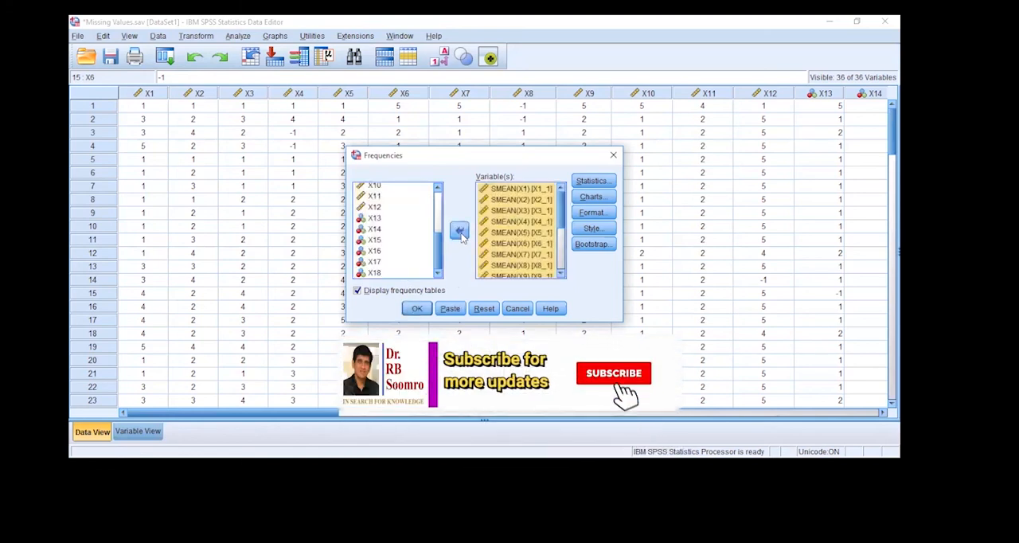
click(417, 309)
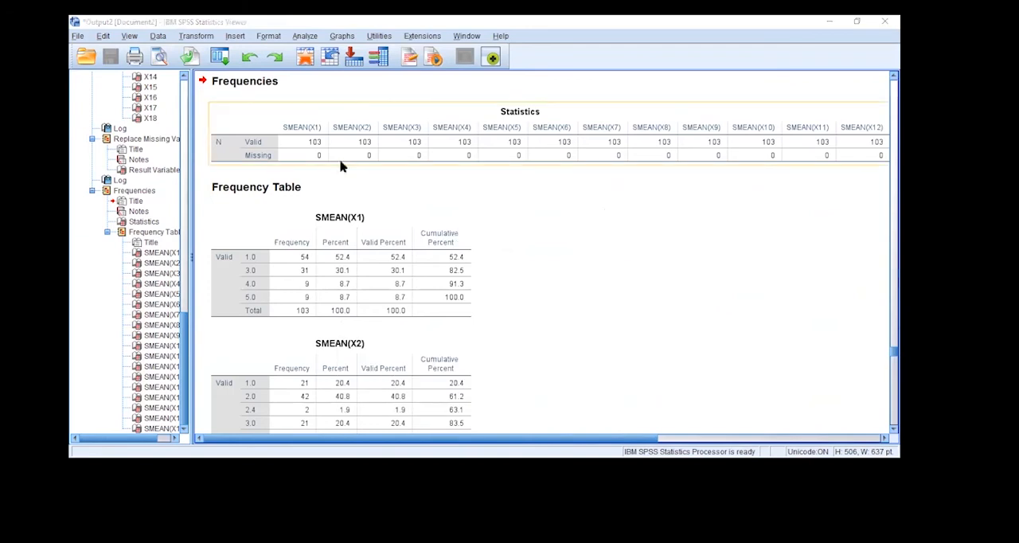
Check the valid and missing counts for SMEAN(X1) to SMEAN(X18) in the Statistics table, and return to the Data Editor
click(323, 158)
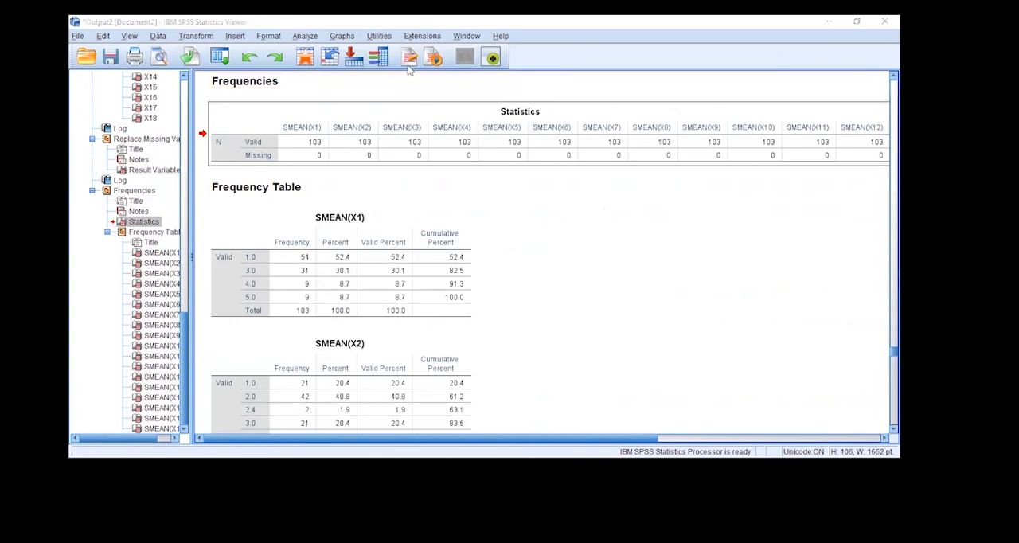
drag(295, 148, 886, 168)
drag(591, 430, 705, 439)
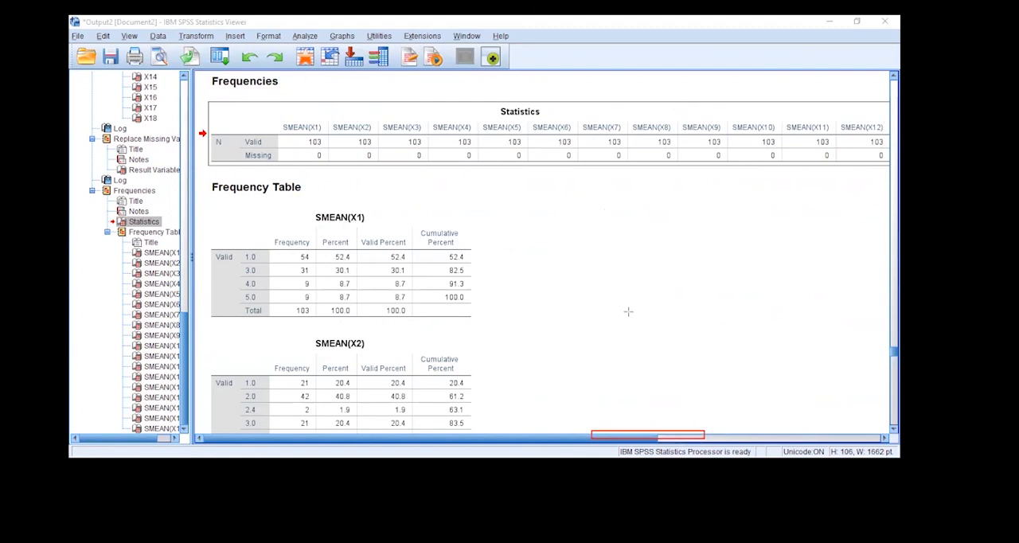
drag(650, 437, 885, 434)
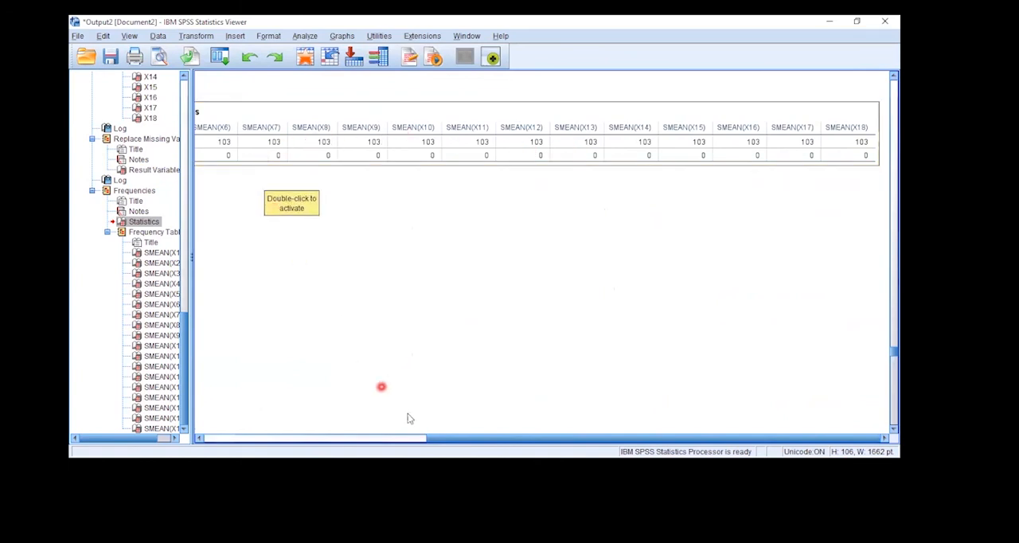
click(450, 468)
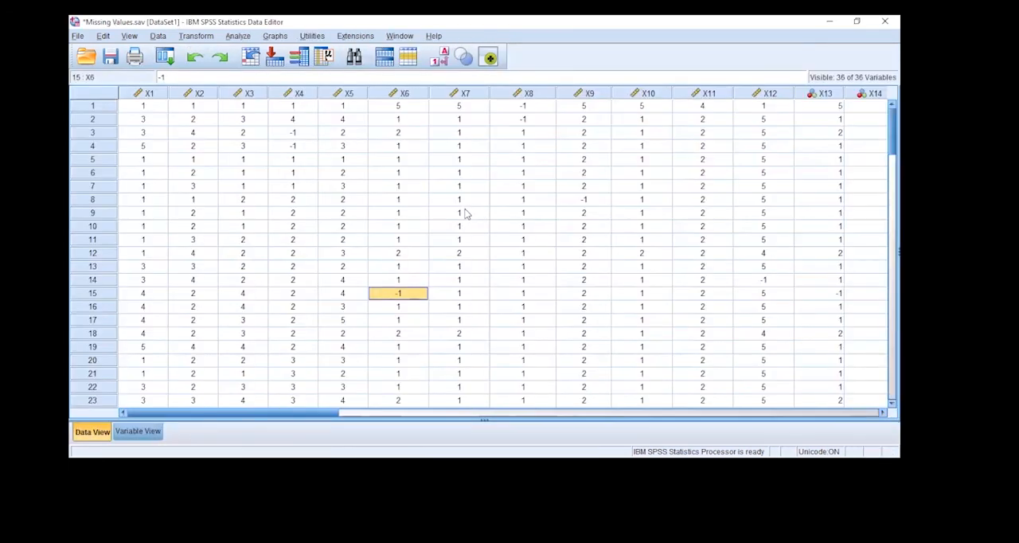